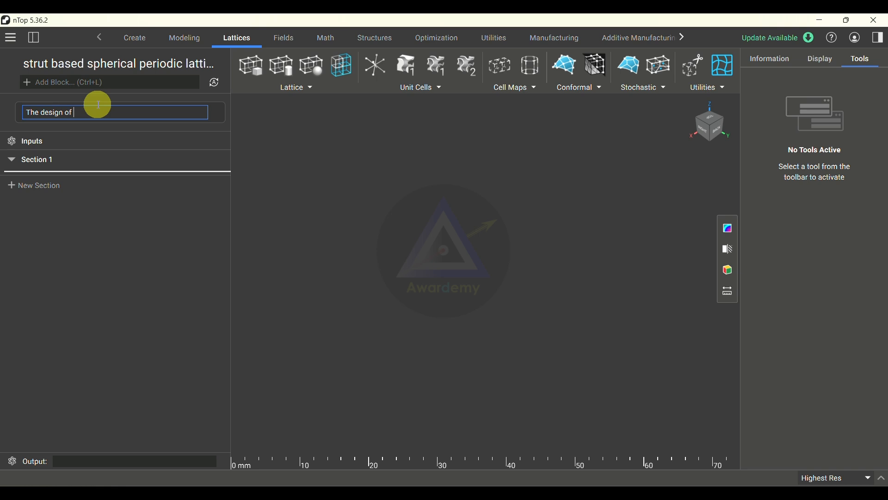
Complete the notebook description to read "The design of strut based spherical periodic lattice structures"
{"action": "type", "text": "strut based spherical periodi"}
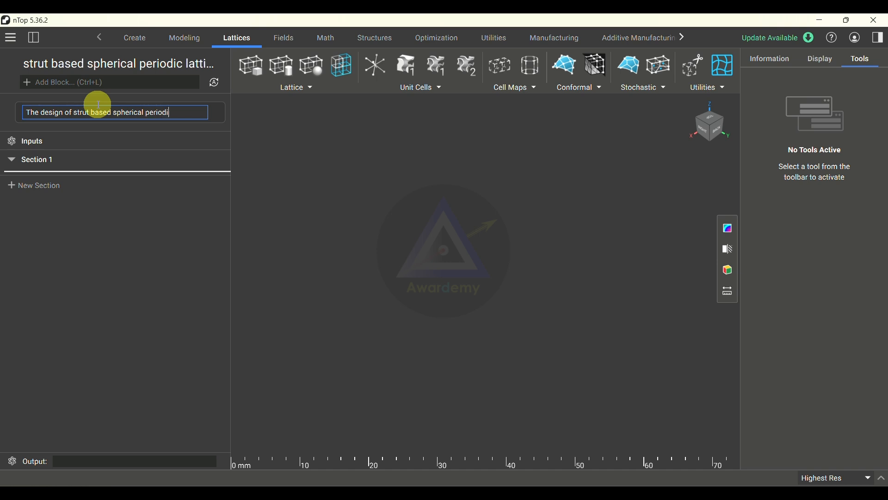
{"action": "type", "text": "c lattice str"}
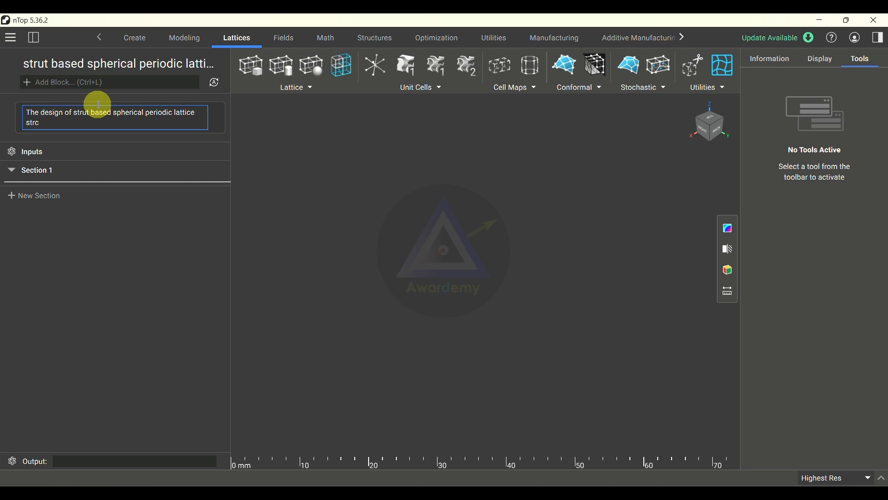
{"action": "type", "text": "c"}
{"action": "key", "text": "BackSpace"}
{"action": "type", "text": "uctures"}
Rename Section 1 as "strut based spherical periodic lattice"
{"action": "double_click", "coordinate": [93, 170]}
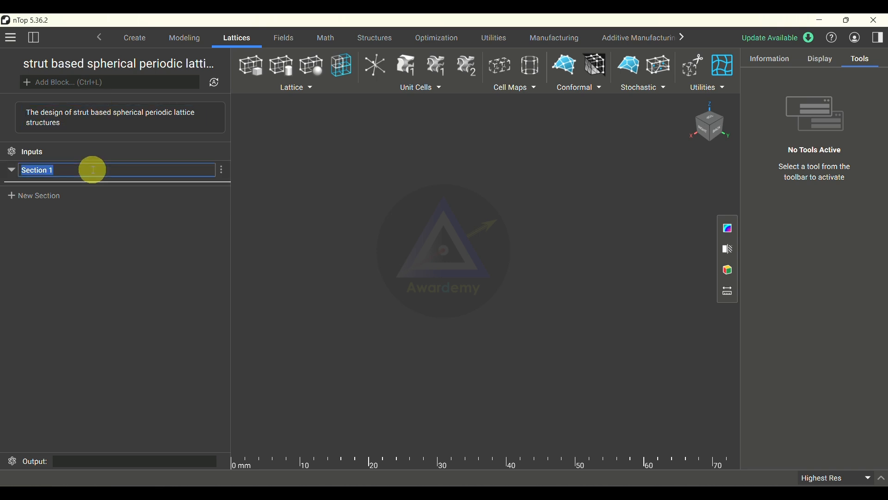
{"action": "type", "text": "strcu"}
{"action": "key", "text": "BackSpace"}
{"action": "key", "text": "BackSpace"}
{"action": "type", "text": "ut based spherical peridic"}
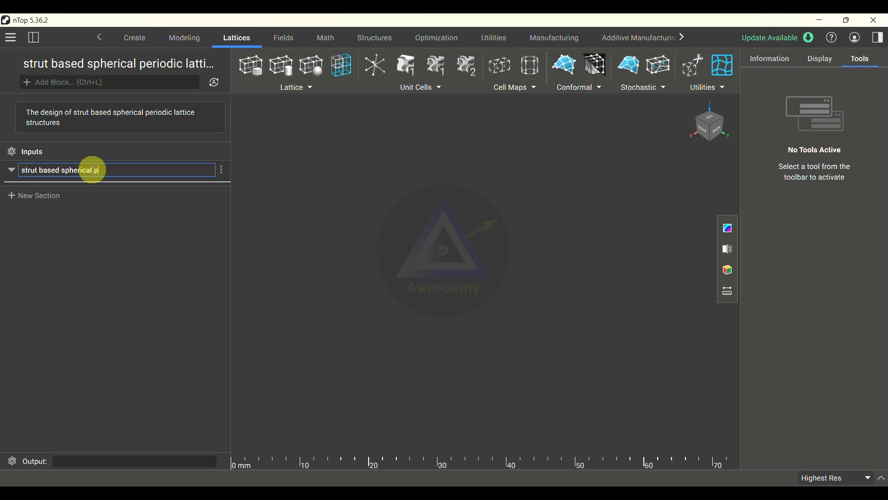
{"action": "key", "text": "BackSpace"}
{"action": "key", "text": "BackSpace"}
{"action": "key", "text": "BackSpace"}
{"action": "type", "text": "odic lattice"}
{"action": "left_click", "coordinate": [94, 235]}
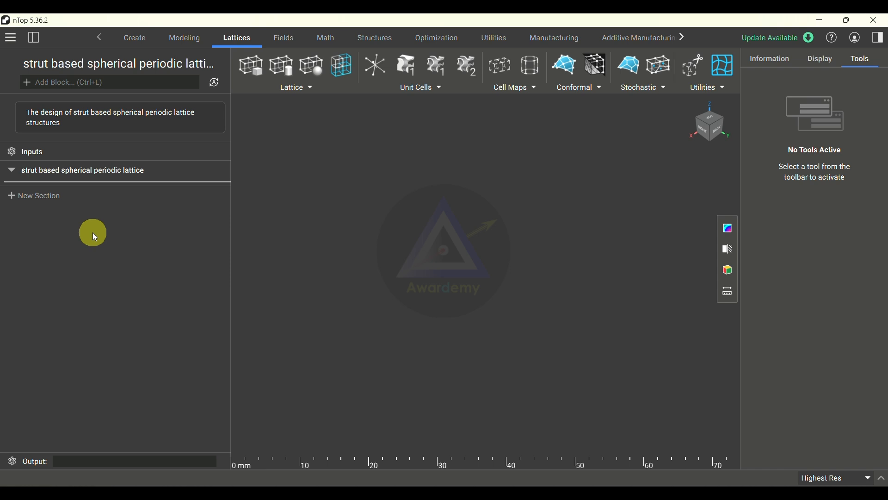
Add a Periodic Lattice block to the spherical periodic lattice section
{"action": "left_click", "coordinate": [295, 88]}
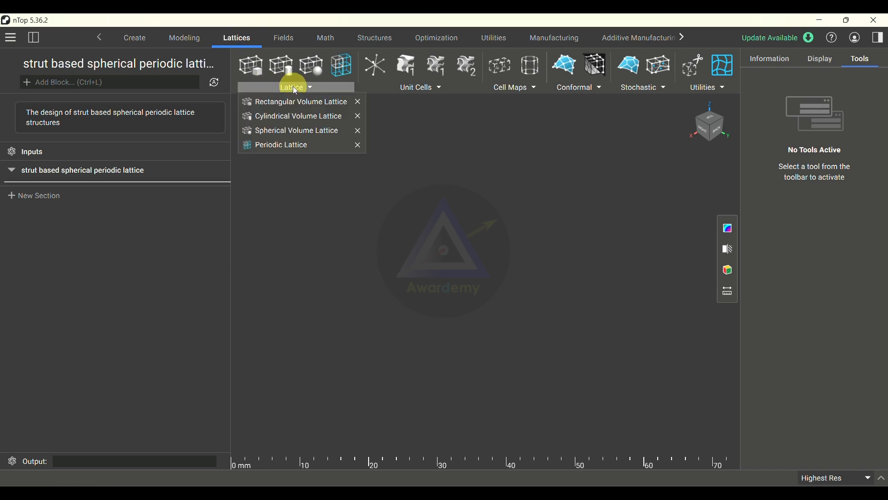
{"action": "left_click", "coordinate": [287, 145]}
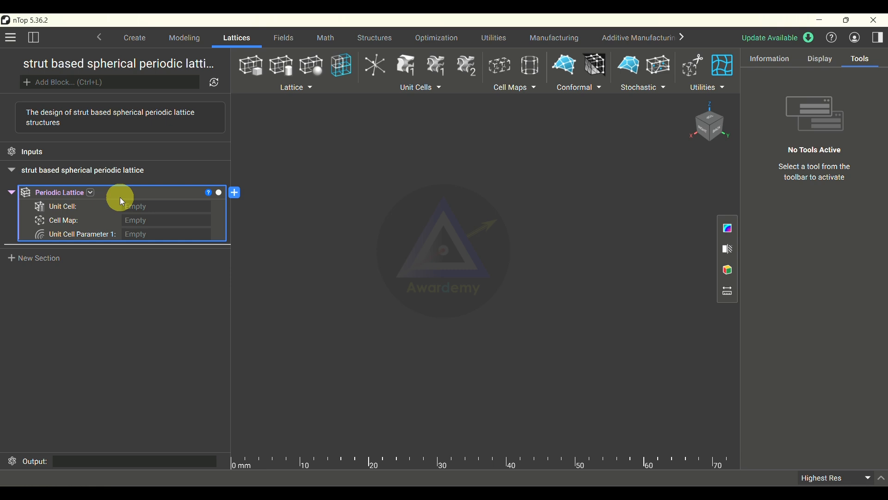
Add a second Periodic Lattice block through the block search, and delete this duplicate
{"action": "left_click", "coordinate": [92, 82]}
{"action": "type", "text": "peridoic"}
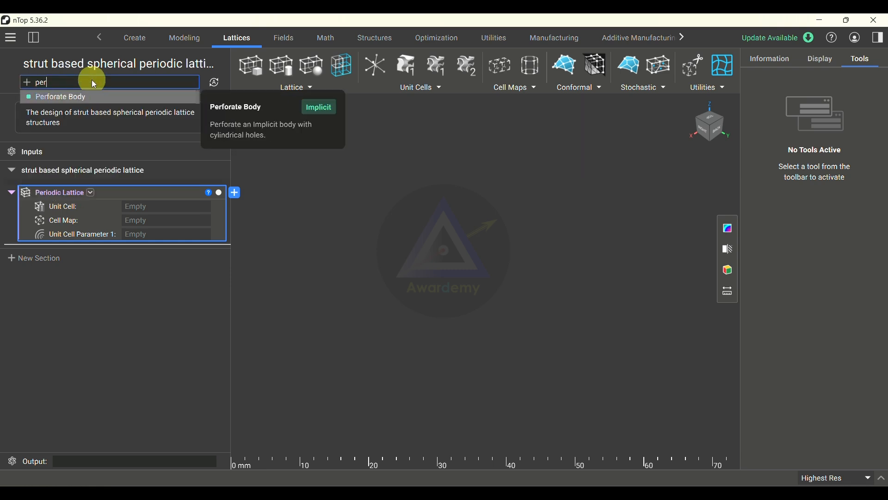
{"action": "key", "text": "BackSpace"}
{"action": "key", "text": "BackSpace"}
{"action": "key", "text": "BackSpace"}
{"action": "key", "text": "BackSpace"}
{"action": "type", "text": "odic lattice"}
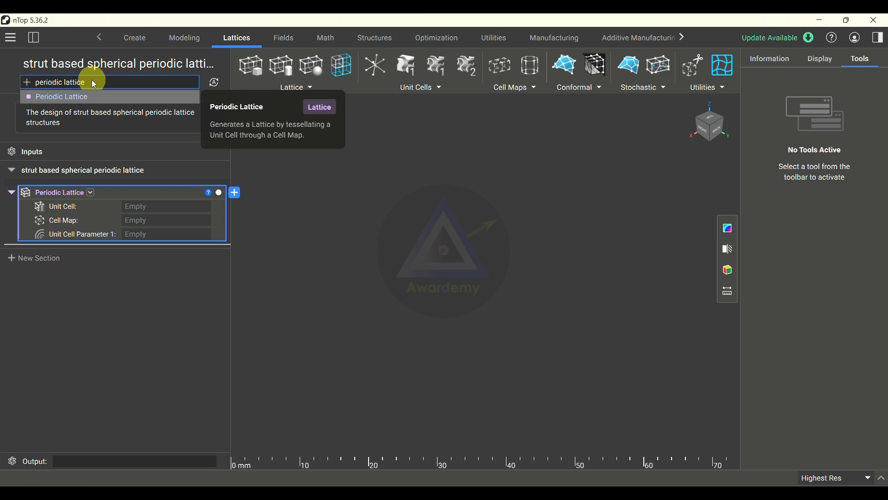
{"action": "key", "text": "Return"}
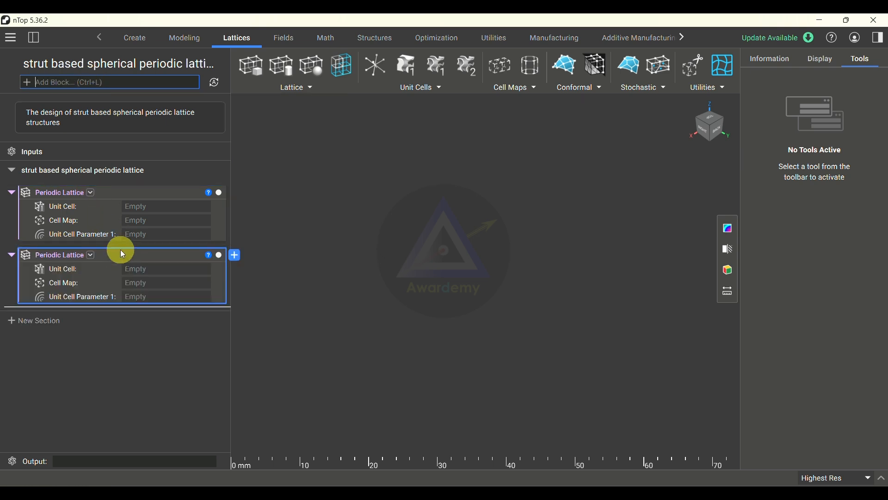
{"action": "key", "text": "Delete"}
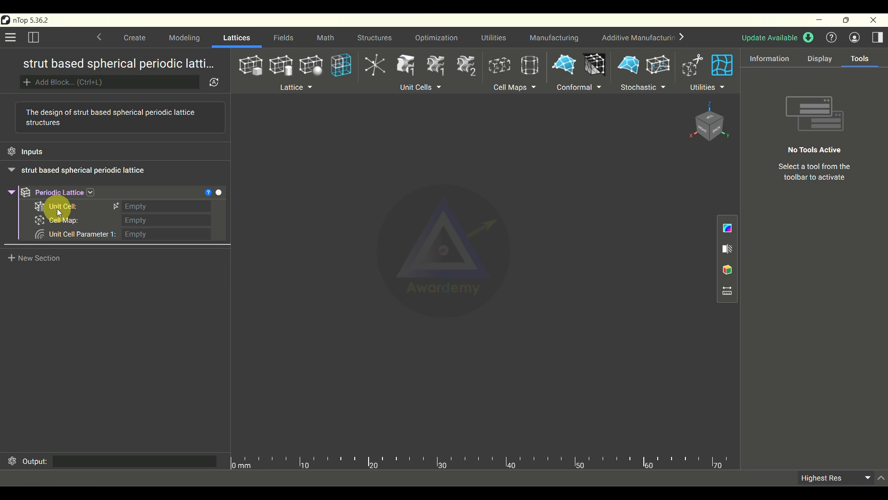
Check the block types accepted by the Periodic Lattice's Unit Cell input and add a separate Graph Unit Cell block
{"action": "left_click", "coordinate": [137, 206]}
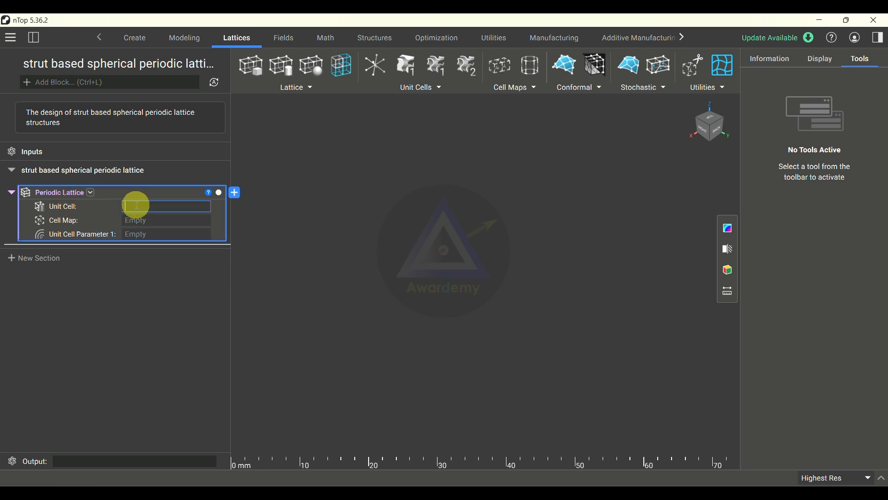
{"action": "left_click", "coordinate": [137, 206]}
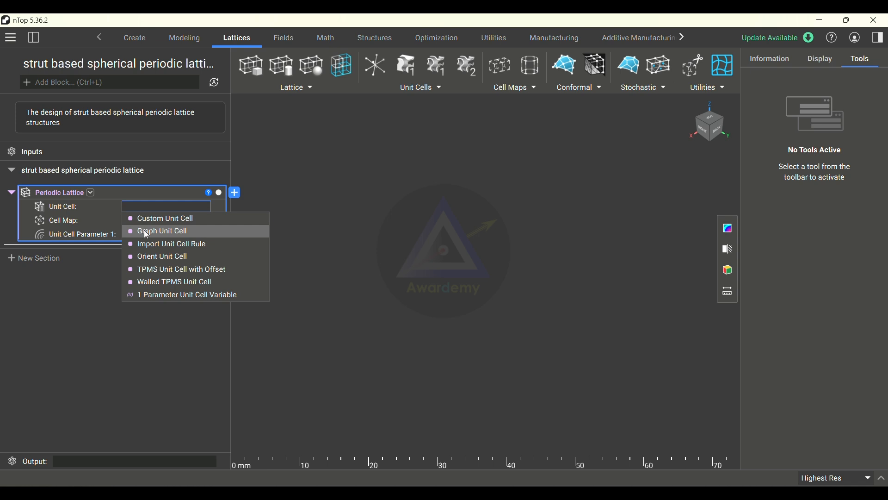
{"action": "left_click", "coordinate": [138, 207]}
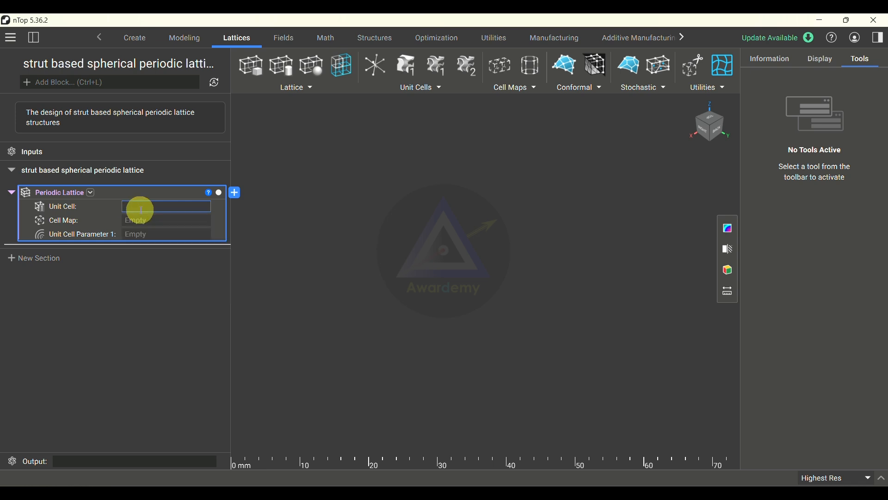
{"action": "left_click", "coordinate": [230, 37]}
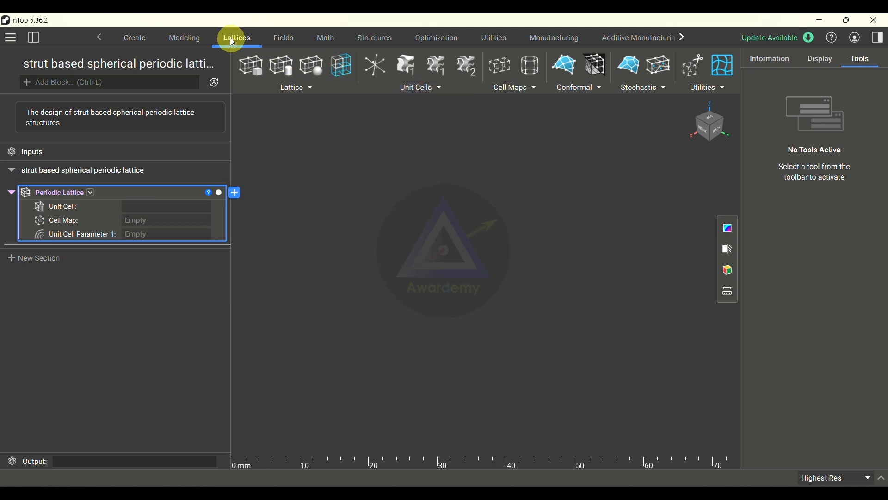
{"action": "left_click", "coordinate": [416, 86]}
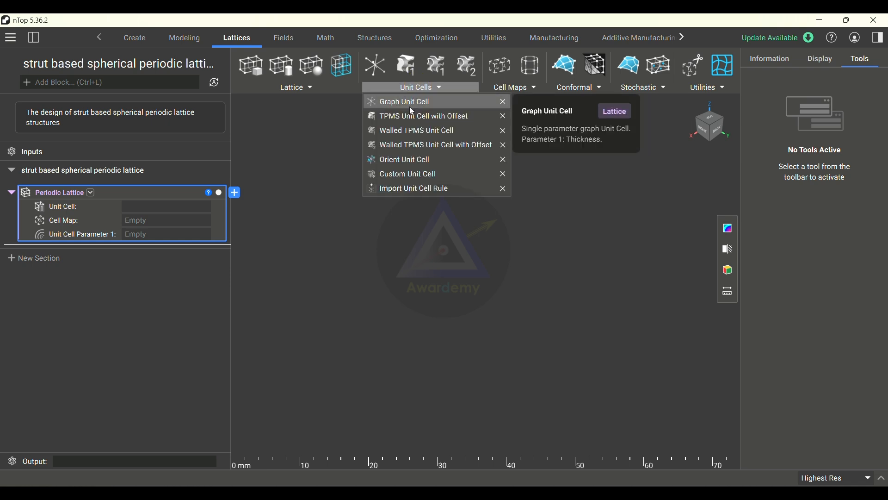
{"action": "left_click", "coordinate": [414, 102]}
Search the blocks for "unit cell", add a second Graph Unit Cell block, and delete this duplicate
{"action": "left_click", "coordinate": [104, 84]}
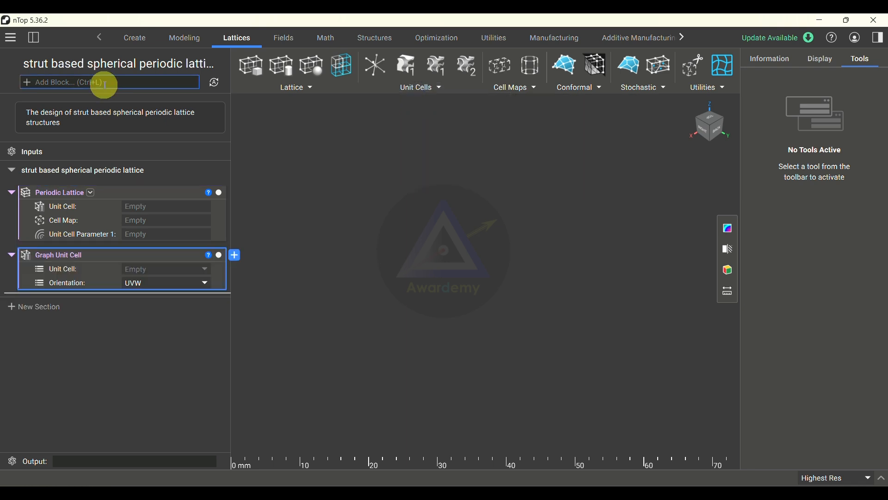
{"action": "type", "text": "unit cell"}
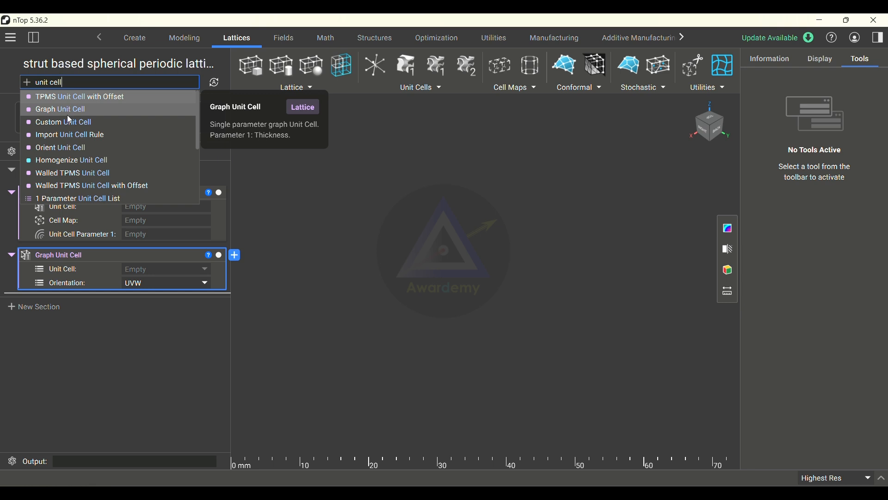
{"action": "left_click", "coordinate": [67, 111]}
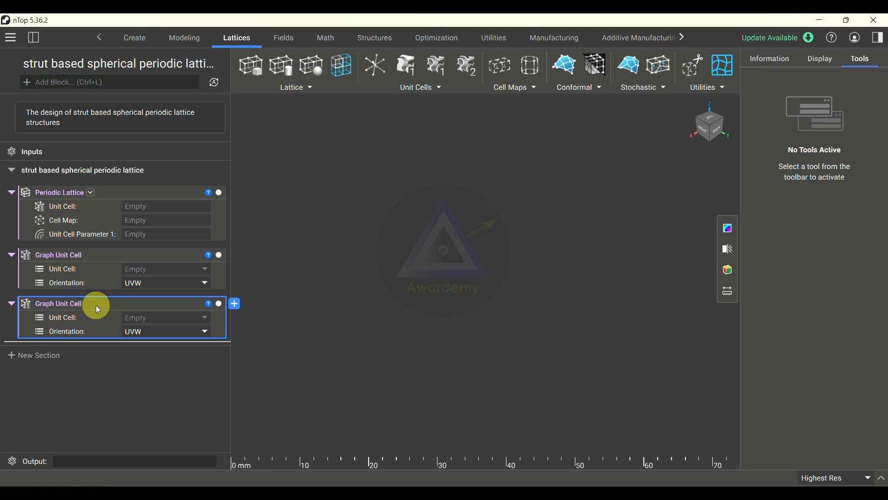
{"action": "key", "text": "Delete"}
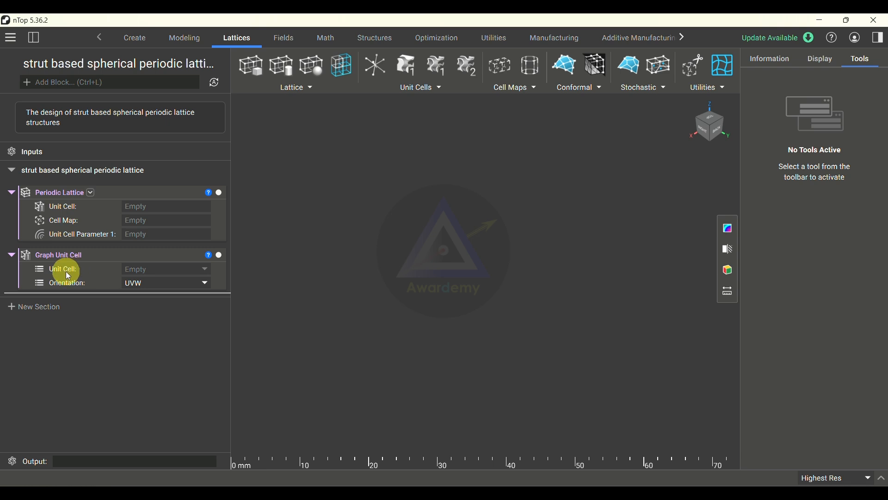
Set the Graph Unit Cell block's unit cell type to Simple cubic
{"action": "left_click", "coordinate": [130, 268]}
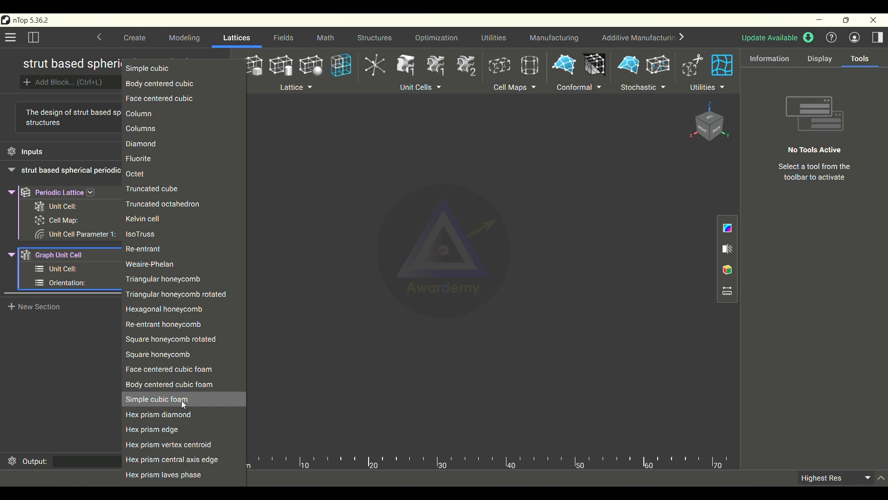
{"action": "left_click", "coordinate": [406, 88]}
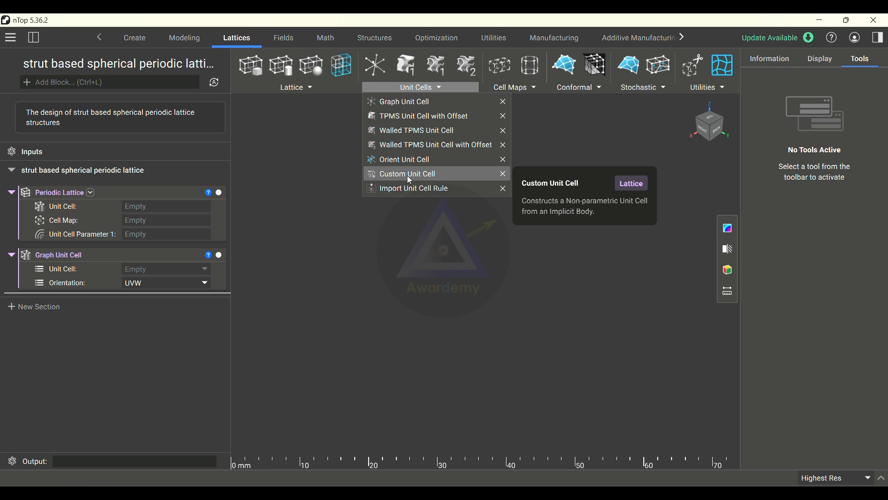
{"action": "left_click", "coordinate": [339, 206]}
{"action": "left_click", "coordinate": [178, 273]}
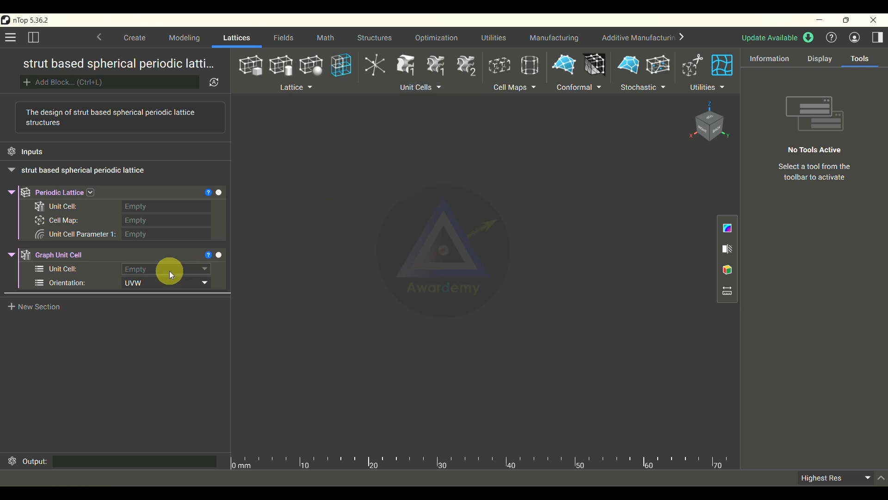
{"action": "left_click", "coordinate": [169, 270]}
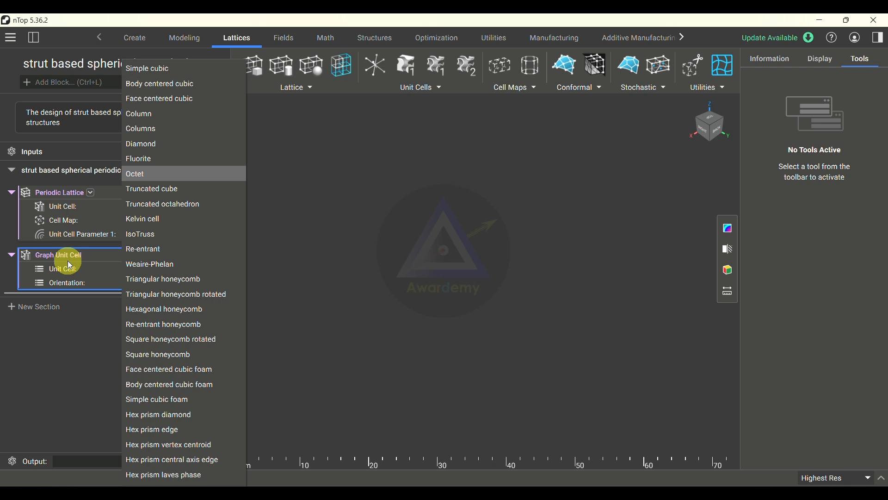
{"action": "left_click", "coordinate": [145, 69]}
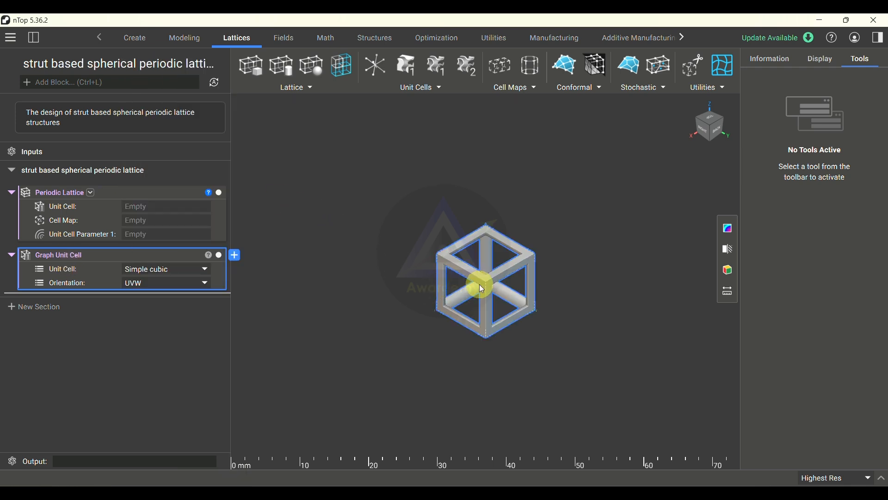
Inspect the simple cubic unit cell from several angles and measure the distance across its front face between two vertical struts
{"action": "scroll", "coordinate": [481, 287], "scroll_direction": "up", "scroll_amount": 3}
{"action": "mouse_move", "coordinate": [493, 279]}
{"action": "right_mouse_down"}
{"action": "mouse_move", "coordinate": [553, 250]}
{"action": "mouse_move", "coordinate": [586, 279]}
{"action": "mouse_move", "coordinate": [544, 318]}
{"action": "mouse_move", "coordinate": [522, 260]}
{"action": "mouse_move", "coordinate": [543, 296]}
{"action": "mouse_move", "coordinate": [486, 291]}
{"action": "right_mouse_up"}
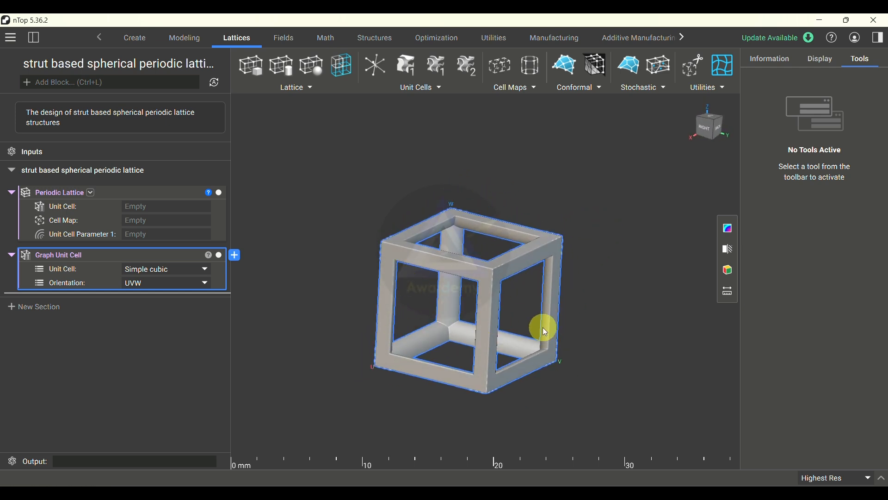
{"action": "right_click_drag", "start_coordinate": [509, 324], "coordinate": [472, 351]}
{"action": "scroll", "coordinate": [460, 307], "scroll_direction": "up", "scroll_amount": 3}
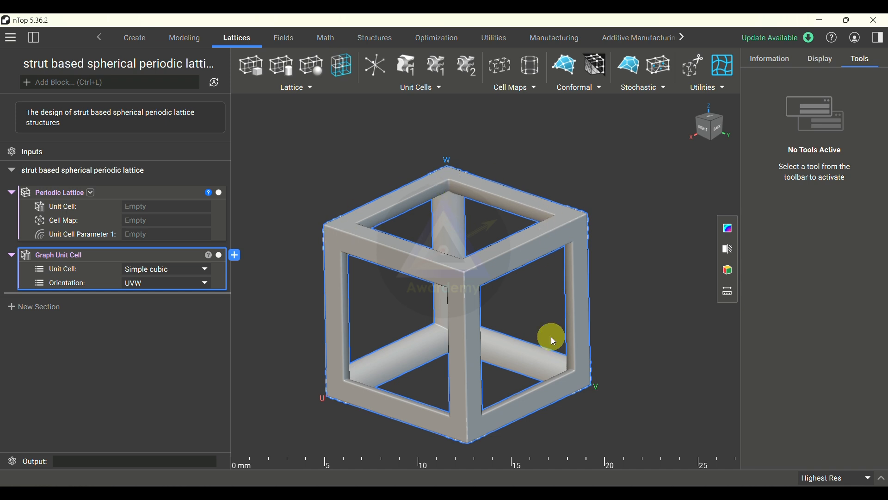
{"action": "right_click_drag", "start_coordinate": [478, 361], "coordinate": [553, 317]}
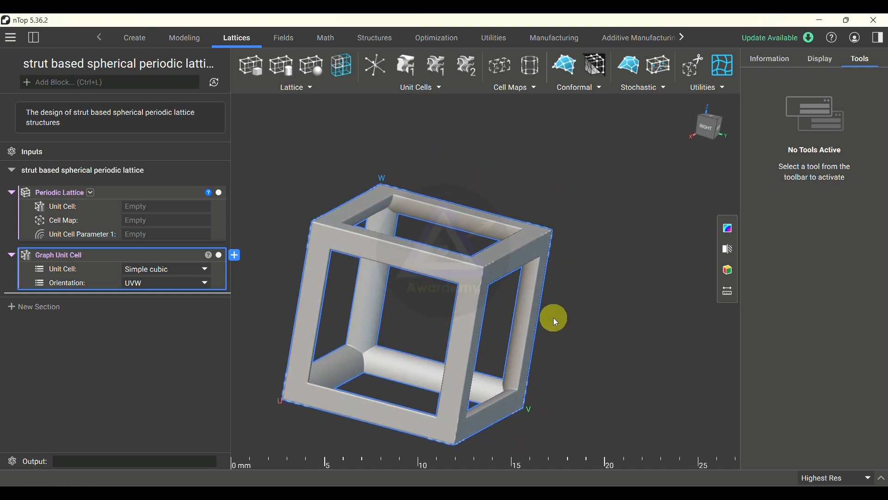
{"action": "left_click", "coordinate": [727, 291]}
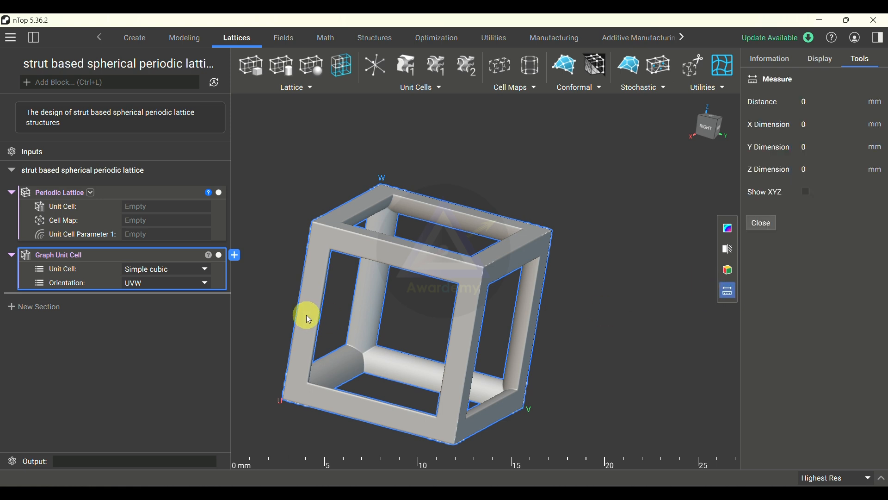
{"action": "left_click", "coordinate": [470, 356]}
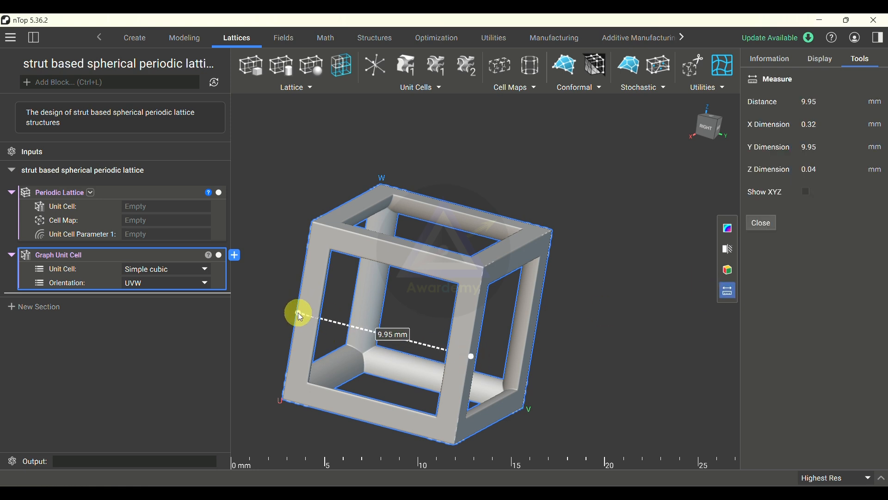
{"action": "key", "text": "Escape"}
{"action": "right_click_drag", "start_coordinate": [583, 260], "coordinate": [420, 294]}
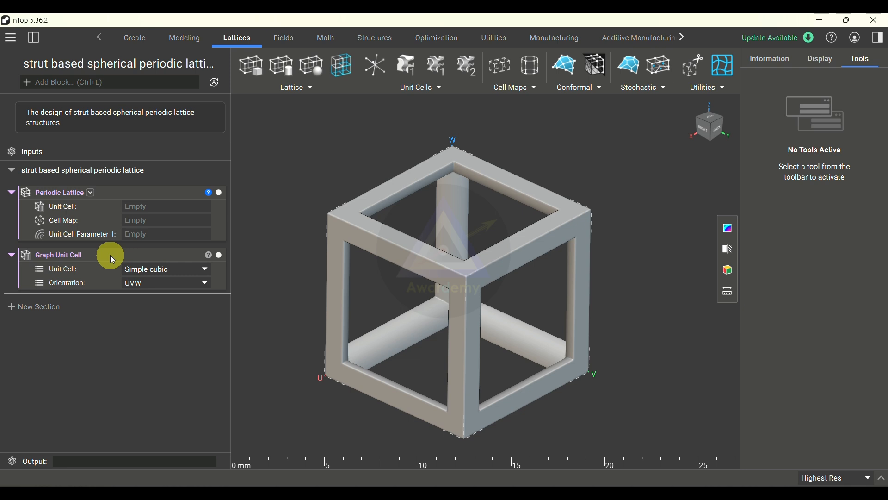
Insert the Graph Unit Cell block into the Periodic Lattice's Unit Cell input and collapse its settings
{"action": "left_click_drag", "start_coordinate": [110, 254], "coordinate": [165, 209]}
{"action": "left_click_drag", "start_coordinate": [168, 213], "coordinate": [41, 218]}
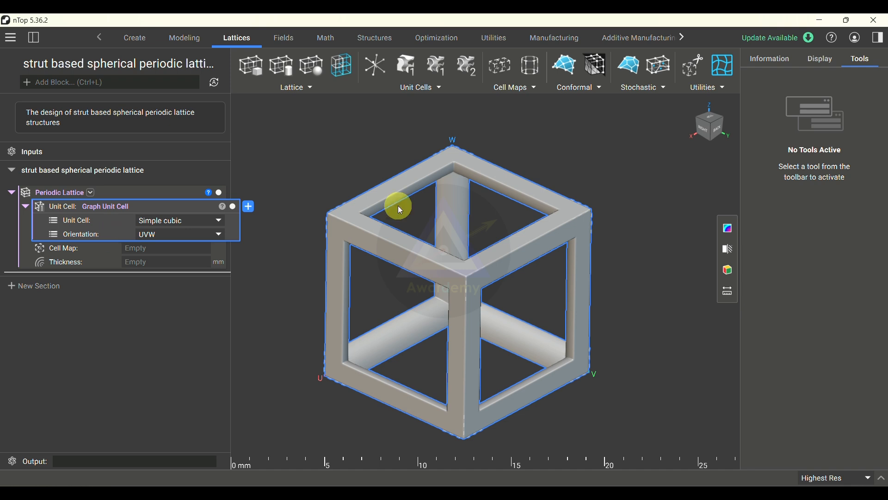
{"action": "left_click", "coordinate": [160, 237]}
{"action": "left_click", "coordinate": [170, 236]}
{"action": "left_click", "coordinate": [24, 207]}
{"action": "left_click", "coordinate": [67, 225]}
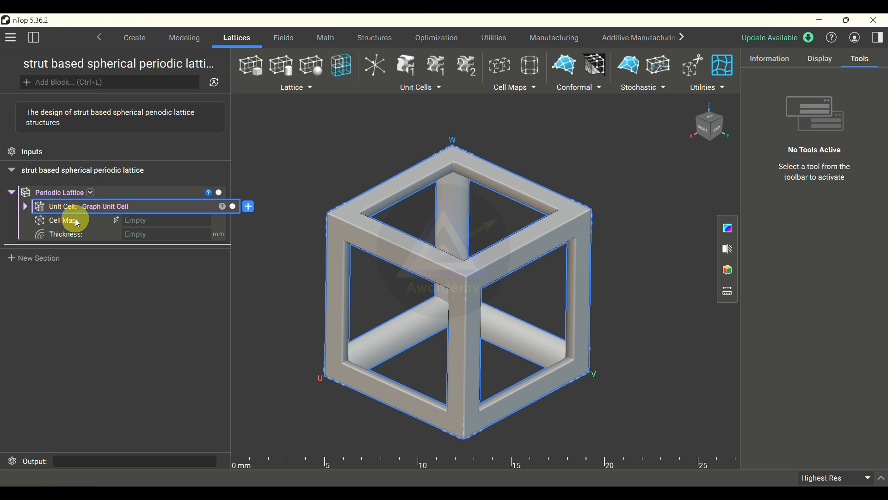
Search the blocks for "cell map" and add a Spherical Cell Map block to the notebook
{"action": "left_click", "coordinate": [173, 220]}
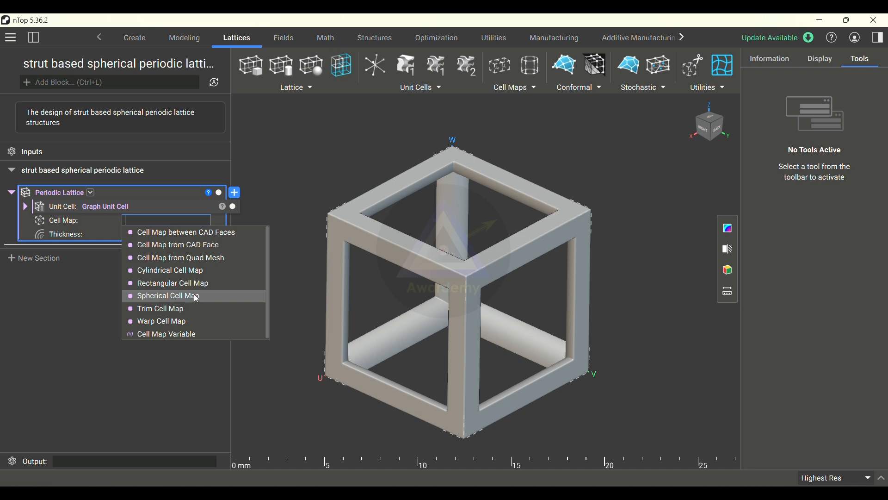
{"action": "left_click", "coordinate": [110, 84]}
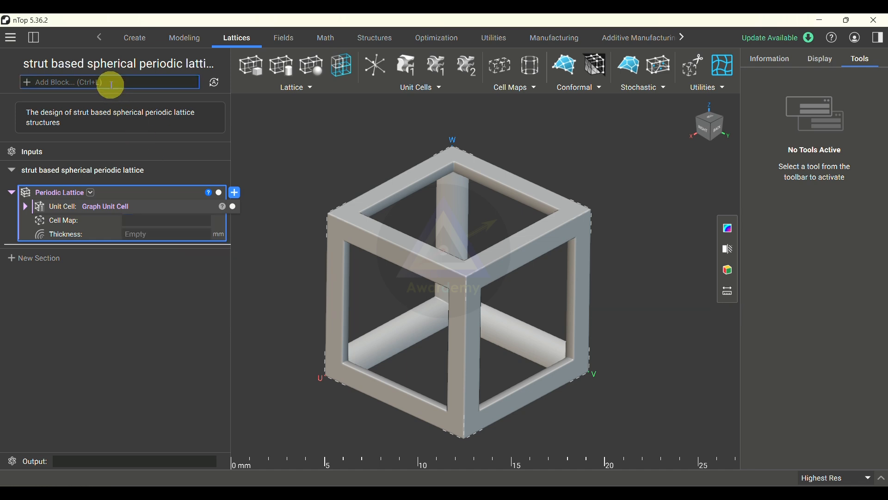
{"action": "type", "text": "cell map"}
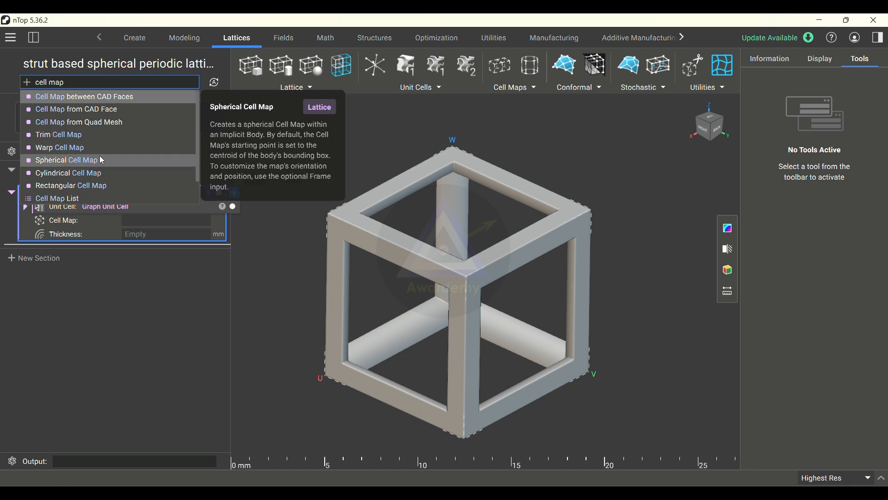
{"action": "left_click", "coordinate": [80, 160]}
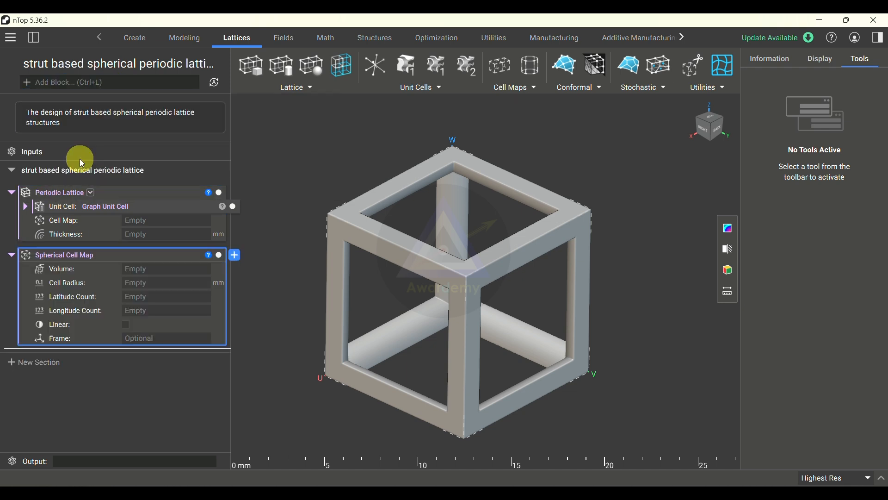
Add a second Spherical Cell Map block and delete this duplicate
{"action": "left_click", "coordinate": [518, 87]}
{"action": "left_click", "coordinate": [527, 130]}
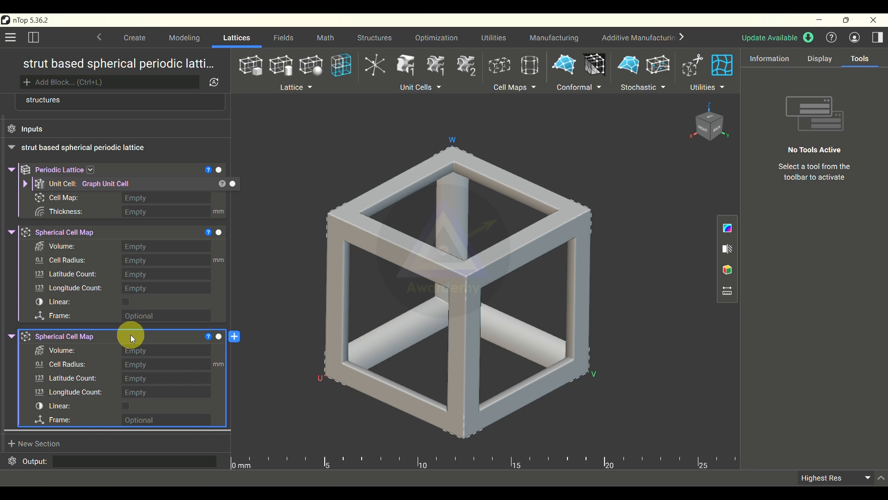
{"action": "key", "text": "Delete"}
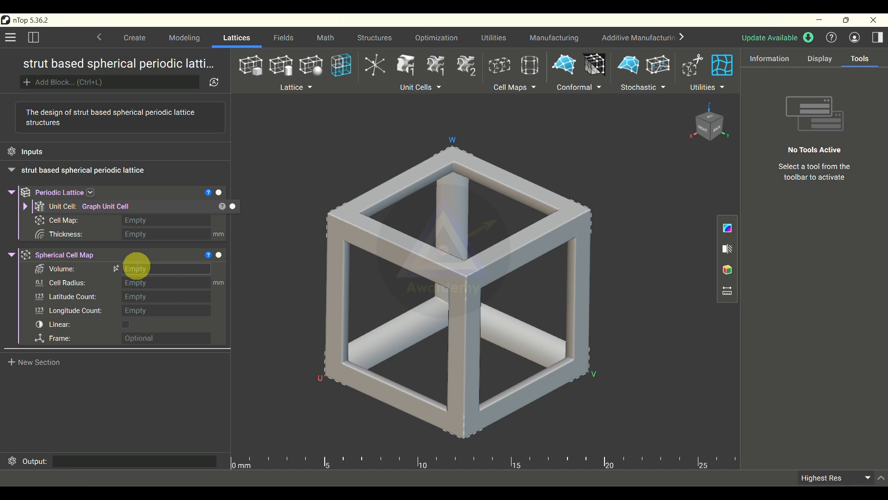
Examine which blocks are offered for the Spherical Cell Map's Volume input and the Periodic Lattice's Cell Map input
{"action": "left_click", "coordinate": [138, 267]}
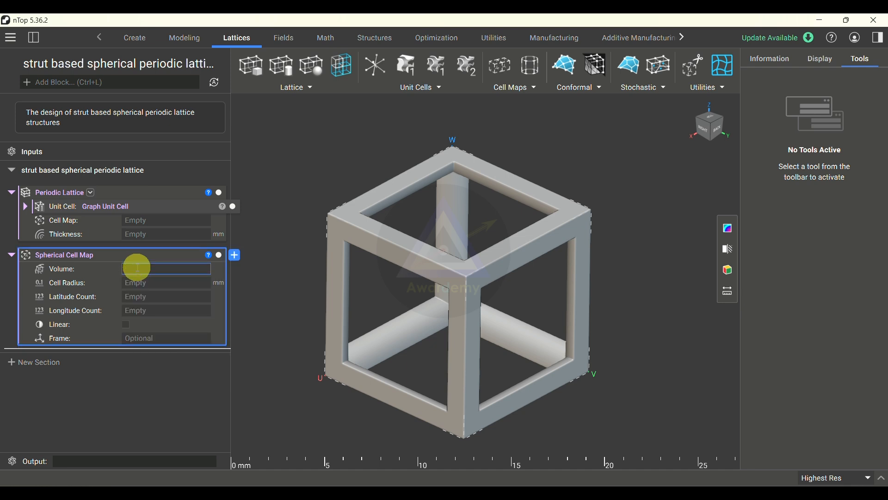
{"action": "left_click", "coordinate": [83, 81]}
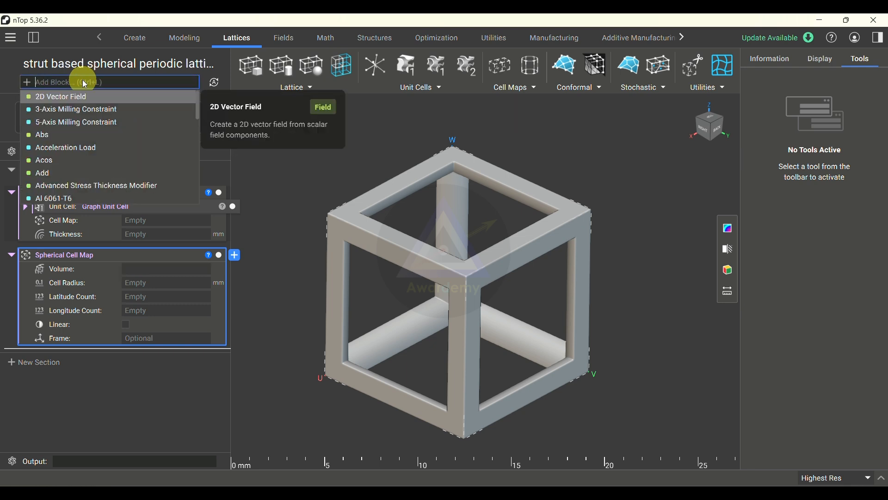
{"action": "left_click", "coordinate": [208, 178]}
{"action": "left_click", "coordinate": [159, 267]}
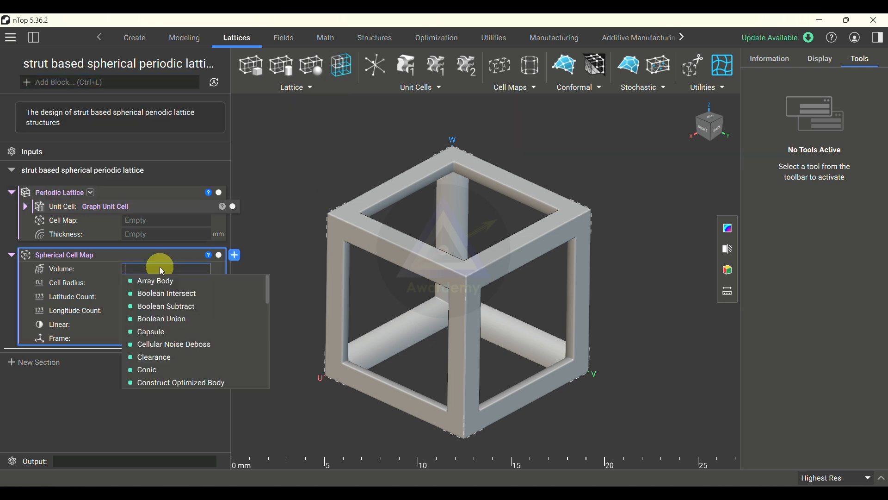
{"action": "scroll", "coordinate": [161, 311], "scroll_direction": "down", "scroll_amount": 10}
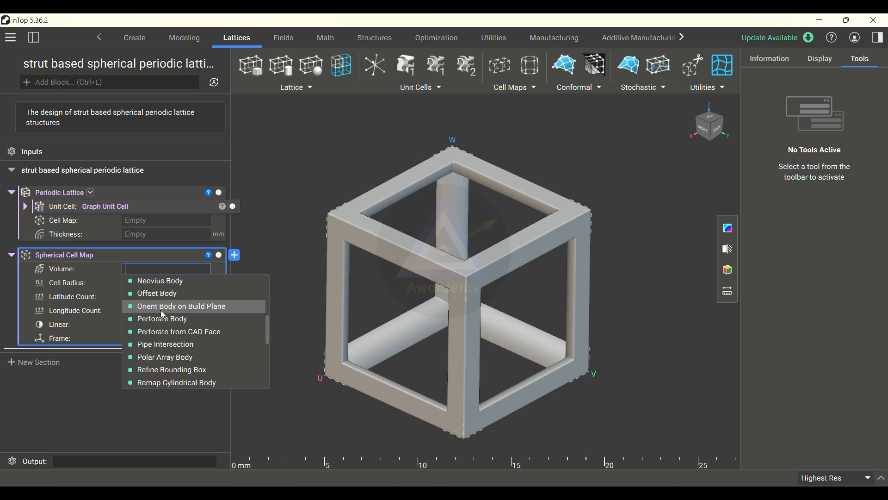
{"action": "scroll", "coordinate": [160, 309], "scroll_direction": "up", "scroll_amount": 7}
{"action": "scroll", "coordinate": [160, 307], "scroll_direction": "up", "scroll_amount": 3}
{"action": "left_click", "coordinate": [309, 212]}
{"action": "left_click", "coordinate": [151, 223]}
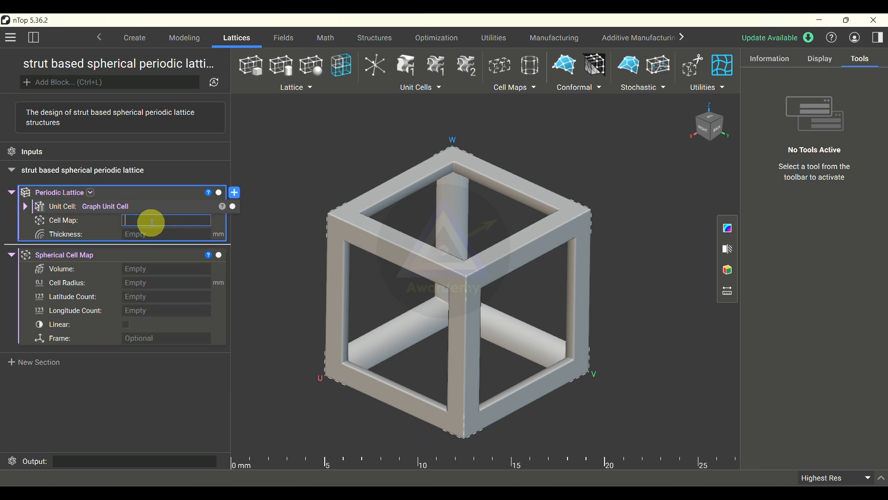
{"action": "left_click", "coordinate": [152, 223]}
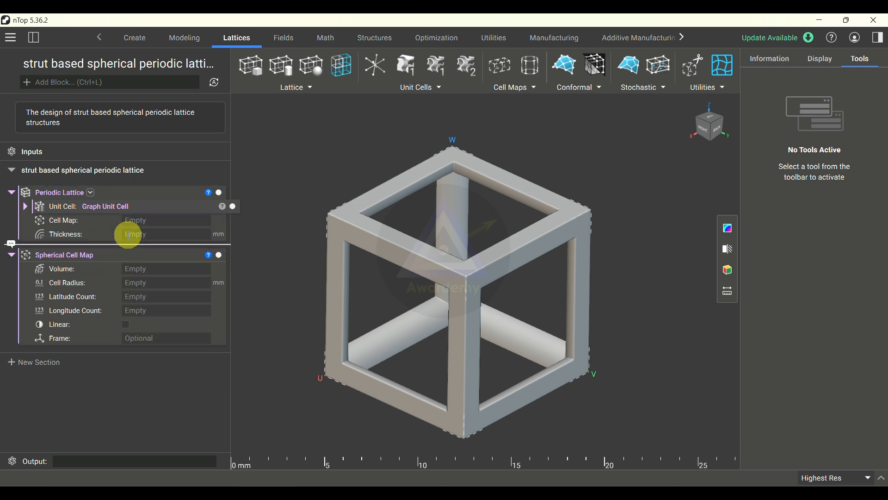
{"action": "left_click", "coordinate": [143, 219]}
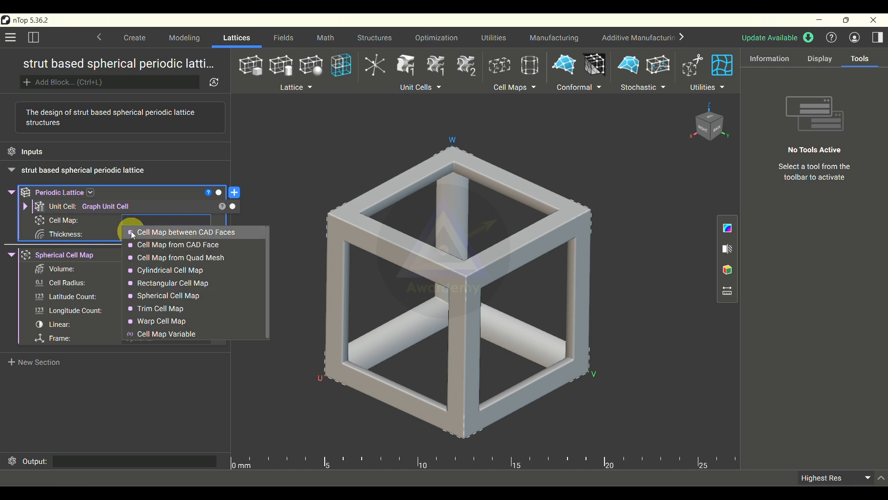
{"action": "left_click", "coordinate": [277, 194]}
{"action": "left_click", "coordinate": [136, 272]}
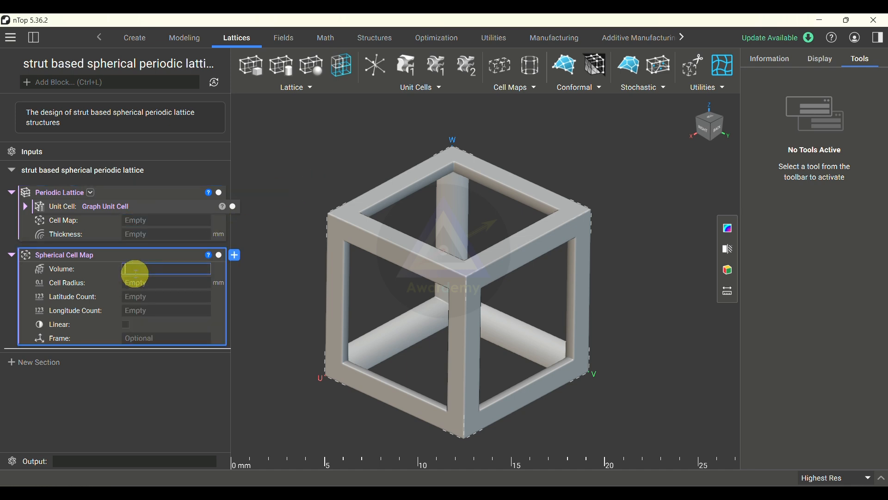
{"action": "left_click", "coordinate": [282, 187]}
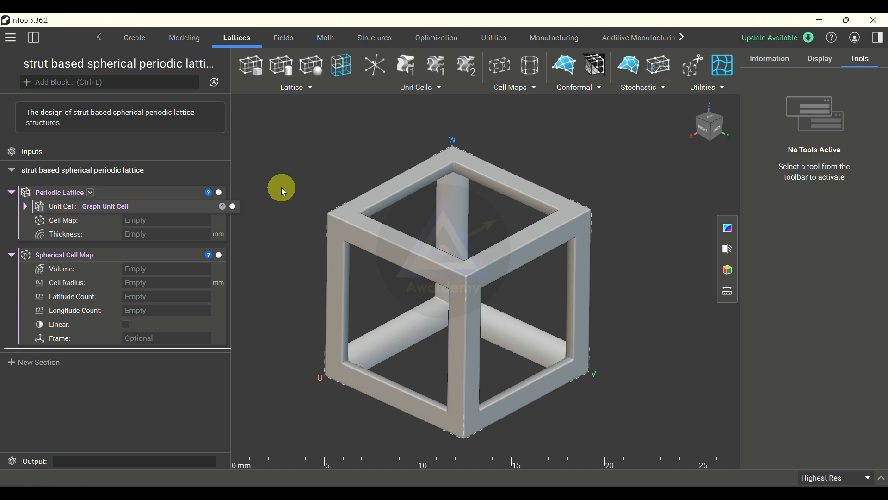
Add a Sphere primitive block, keeping its center point at 0, 0, 0 and its radius at 5 mm
{"action": "left_click", "coordinate": [130, 39]}
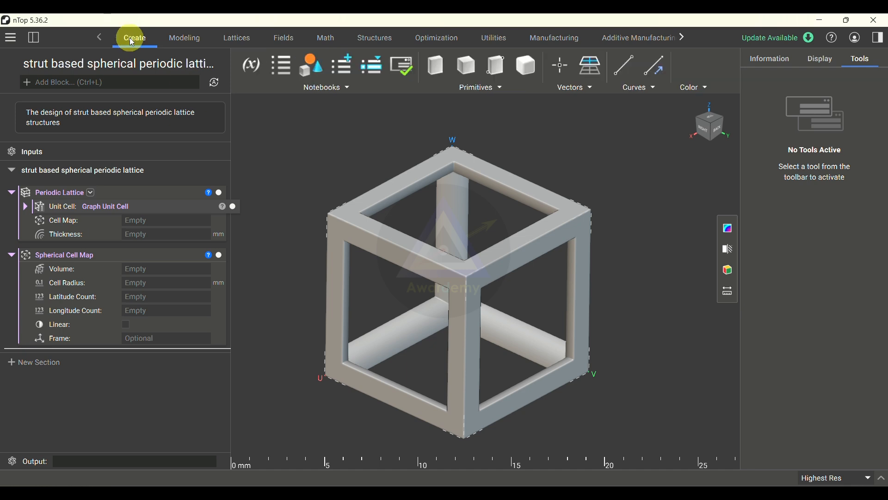
{"action": "left_click", "coordinate": [477, 90]}
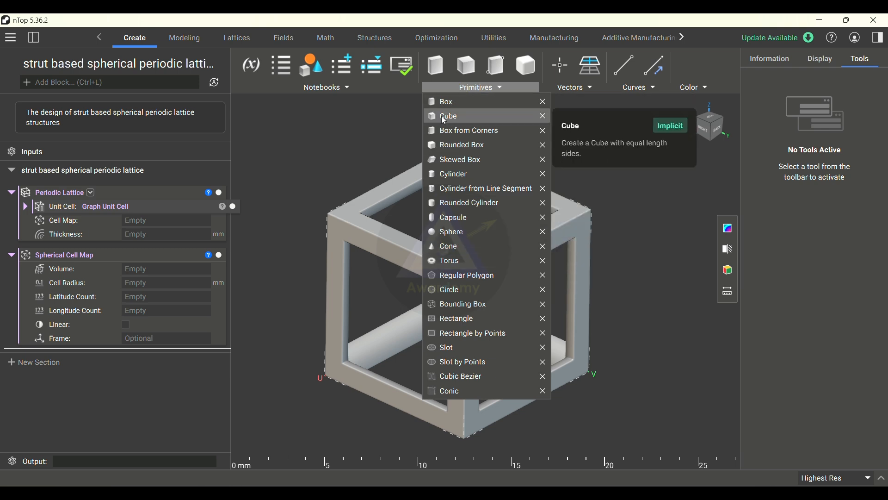
{"action": "left_click", "coordinate": [454, 232]}
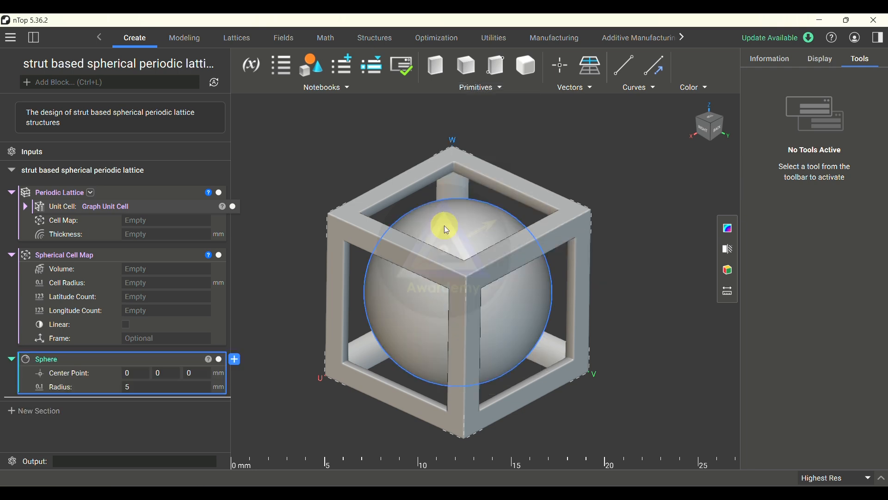
{"action": "right_click_drag", "start_coordinate": [446, 228], "coordinate": [322, 332]}
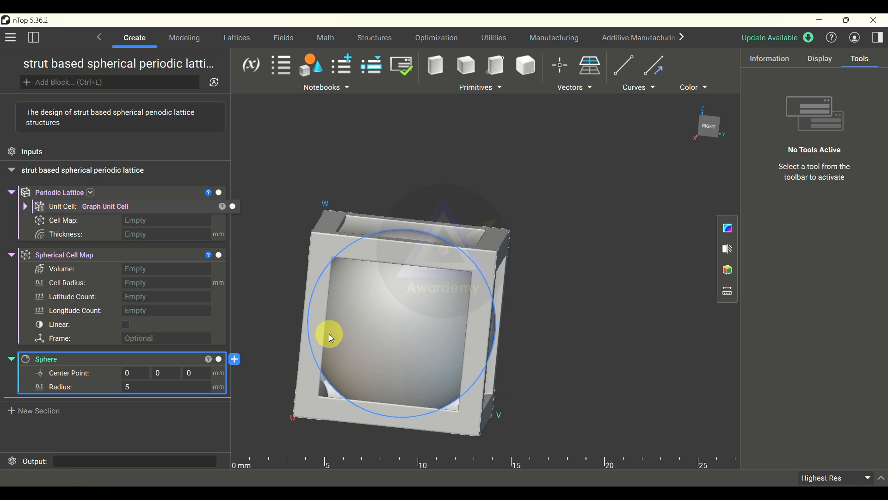
{"action": "right_click_drag", "start_coordinate": [436, 343], "coordinate": [376, 363]}
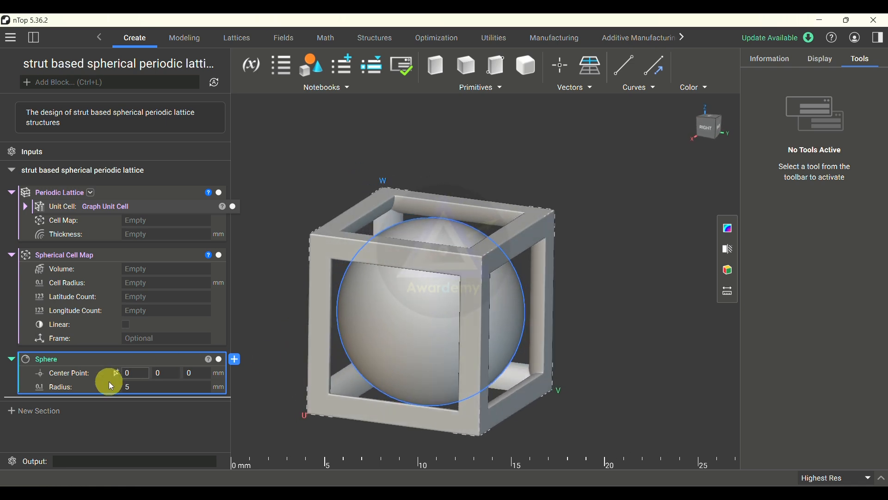
{"action": "left_click", "coordinate": [131, 386]}
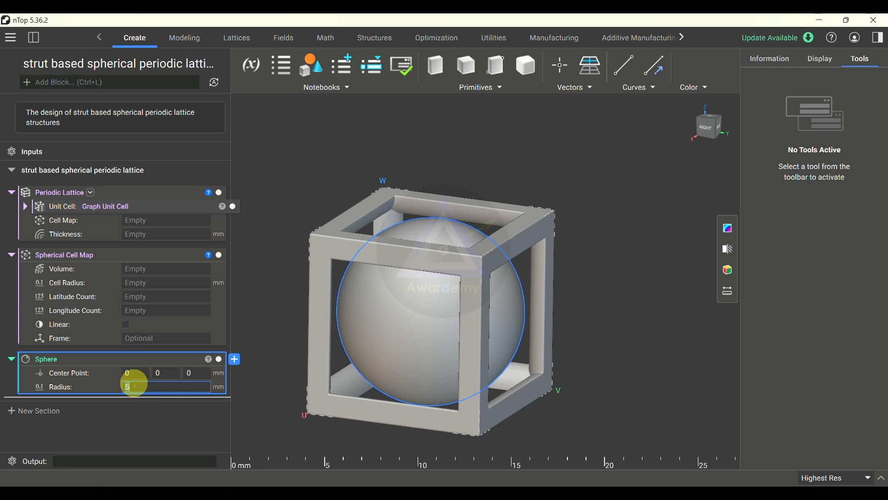
{"action": "left_click", "coordinate": [134, 373]}
{"action": "right_click_drag", "start_coordinate": [443, 349], "coordinate": [361, 323]}
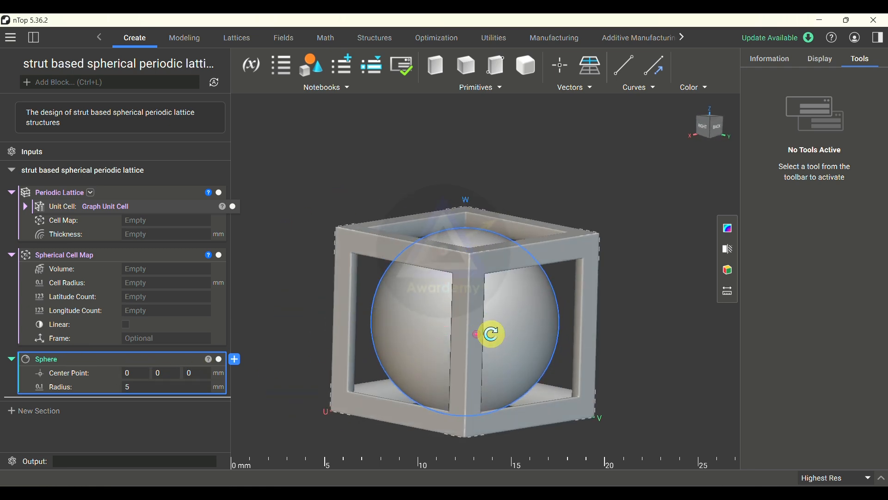
{"action": "right_click_drag", "start_coordinate": [492, 334], "coordinate": [519, 334]}
Insert the Sphere block into the Spherical Cell Map's Volume input and expand its settings
{"action": "left_click_drag", "start_coordinate": [93, 359], "coordinate": [162, 266]}
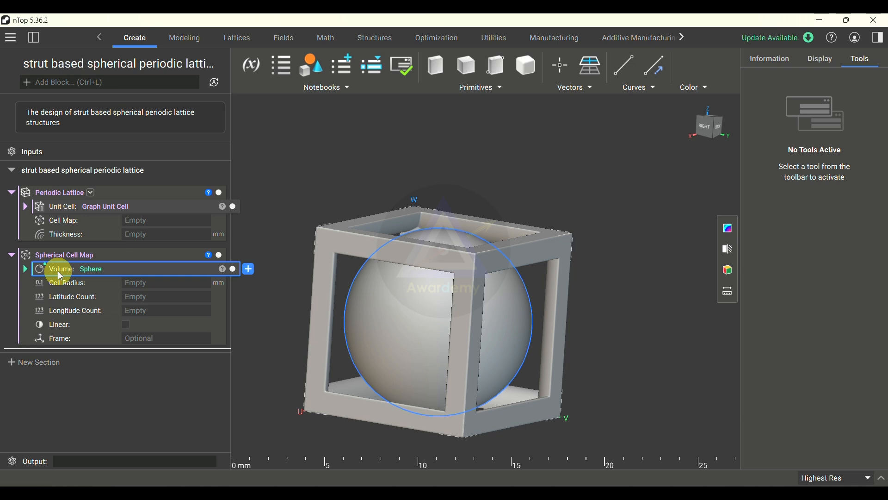
{"action": "right_click", "coordinate": [41, 271]}
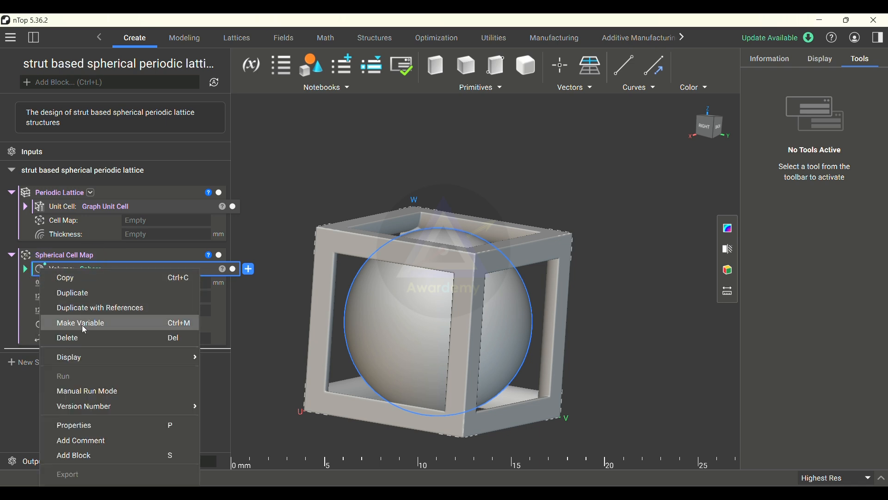
{"action": "left_click", "coordinate": [348, 174]}
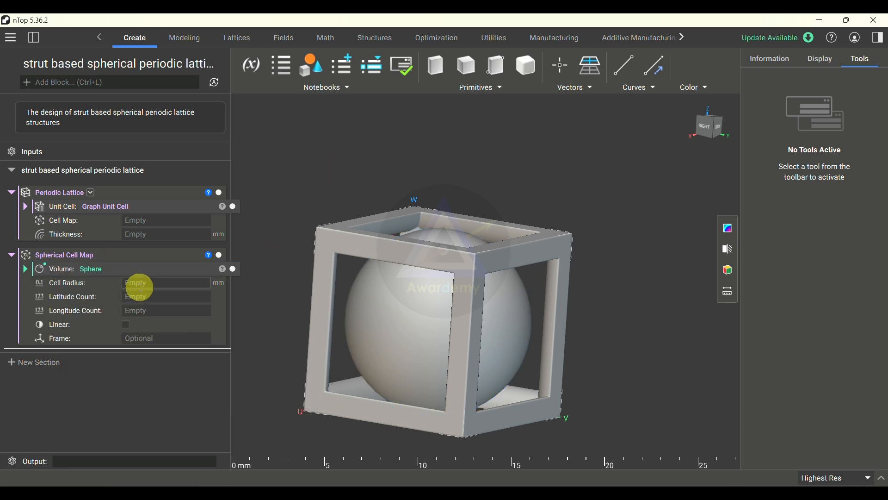
{"action": "left_click", "coordinate": [25, 270]}
Set the Spherical Cell Map's cell radius to 2 mm, latitude count to 4 and longitude count to 4
{"action": "left_click", "coordinate": [158, 311]}
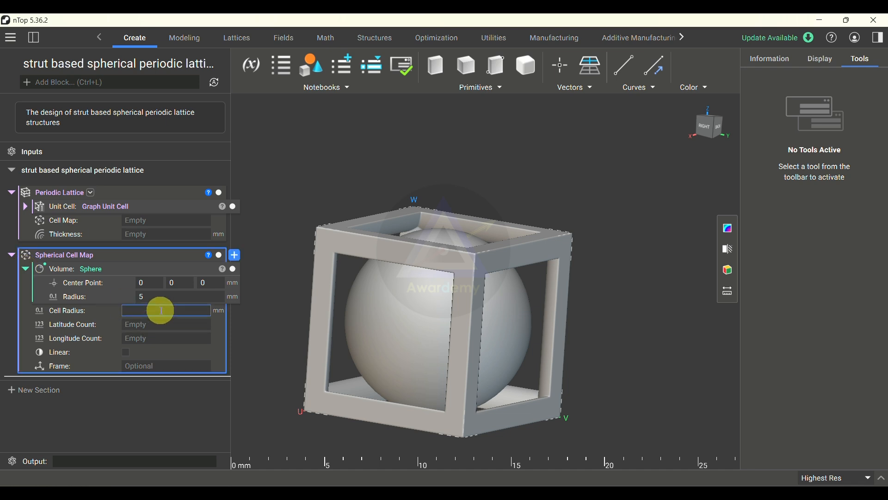
{"action": "type", "text": "2"}
{"action": "left_click", "coordinate": [153, 324]}
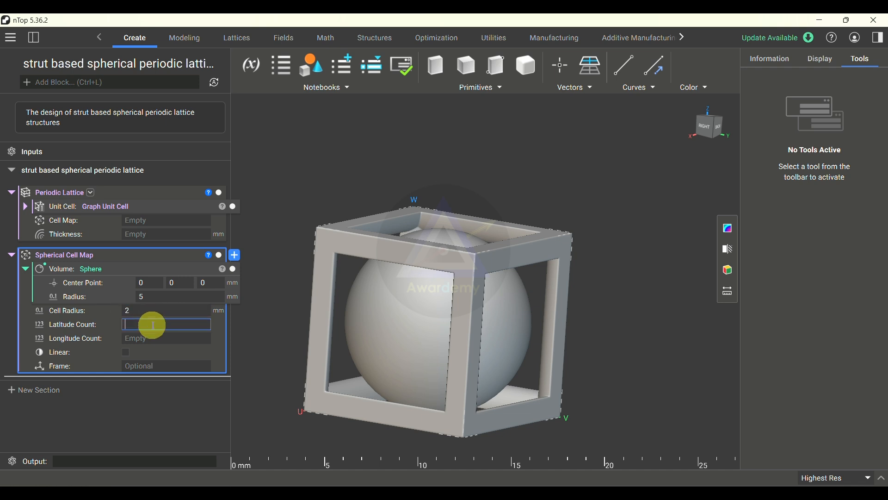
{"action": "type", "text": "4"}
{"action": "left_click", "coordinate": [171, 338]}
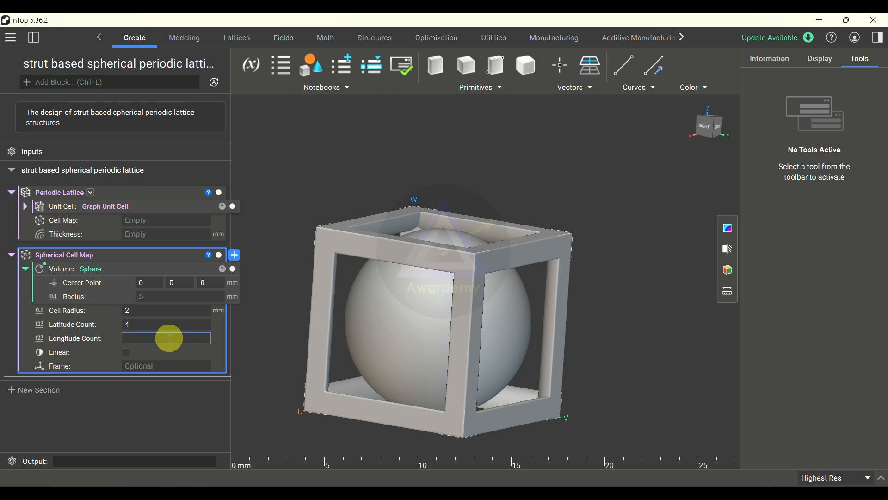
{"action": "type", "text": "4"}
{"action": "key", "text": "Return"}
{"action": "mouse_move", "coordinate": [377, 347]}
{"action": "right_mouse_down"}
{"action": "mouse_move", "coordinate": [489, 352]}
{"action": "mouse_move", "coordinate": [470, 343]}
{"action": "mouse_move", "coordinate": [484, 305]}
{"action": "mouse_move", "coordinate": [451, 356]}
{"action": "mouse_move", "coordinate": [402, 368]}
{"action": "mouse_move", "coordinate": [419, 375]}
{"action": "mouse_move", "coordinate": [400, 341]}
{"action": "mouse_move", "coordinate": [397, 375]}
{"action": "mouse_move", "coordinate": [389, 351]}
{"action": "right_mouse_up"}
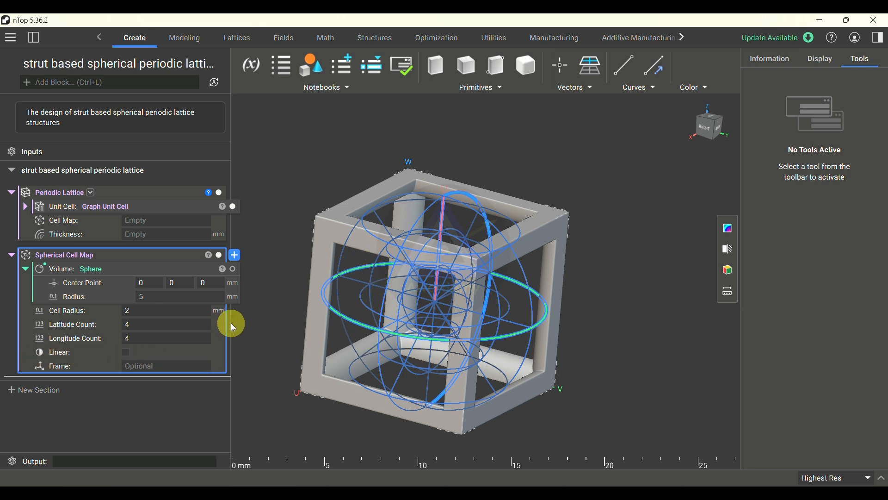
Insert the Spherical Cell Map into the Periodic Lattice's Cell Map input and set the lattice thickness to 0.3 mm
{"action": "left_click_drag", "start_coordinate": [117, 255], "coordinate": [162, 225]}
{"action": "left_click", "coordinate": [26, 220]}
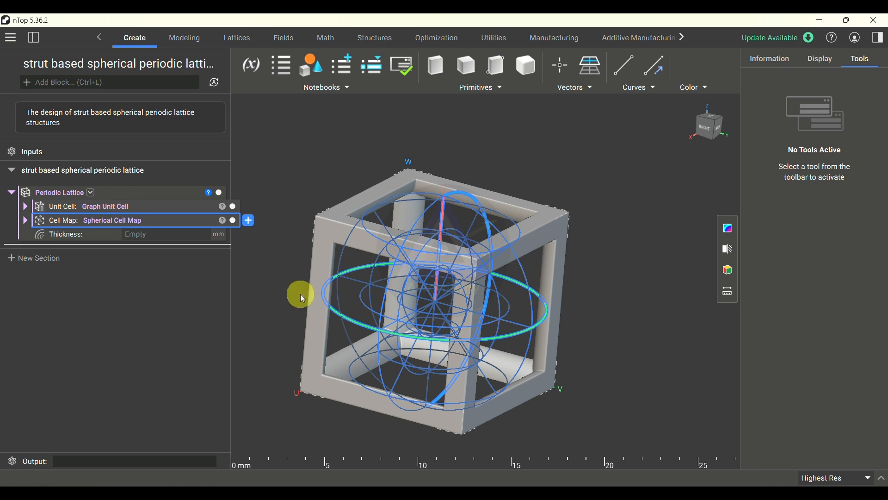
{"action": "left_click", "coordinate": [181, 235]}
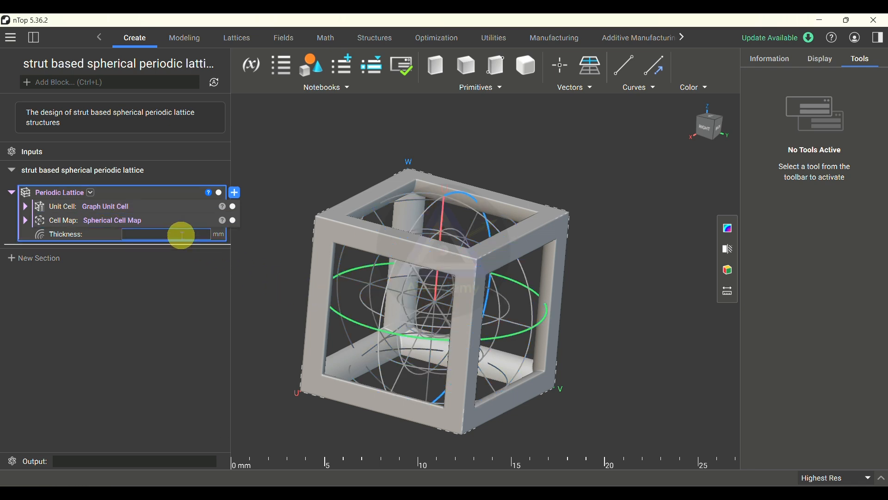
{"action": "type", "text": "0.3"}
{"action": "key", "text": "Return"}
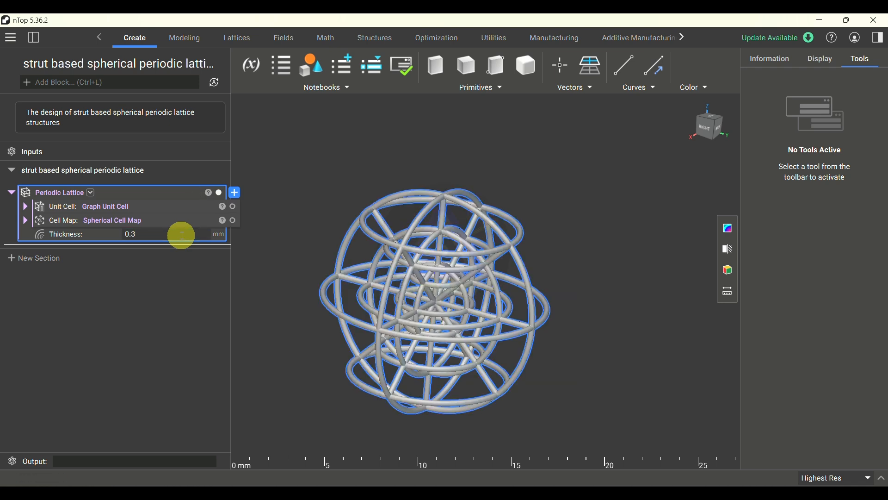
Inspect the spherical lattice up close from several angles and expand the Spherical Cell Map's settings
{"action": "right_click_drag", "start_coordinate": [497, 280], "coordinate": [377, 284]}
{"action": "scroll", "coordinate": [440, 292], "scroll_direction": "up", "scroll_amount": 4}
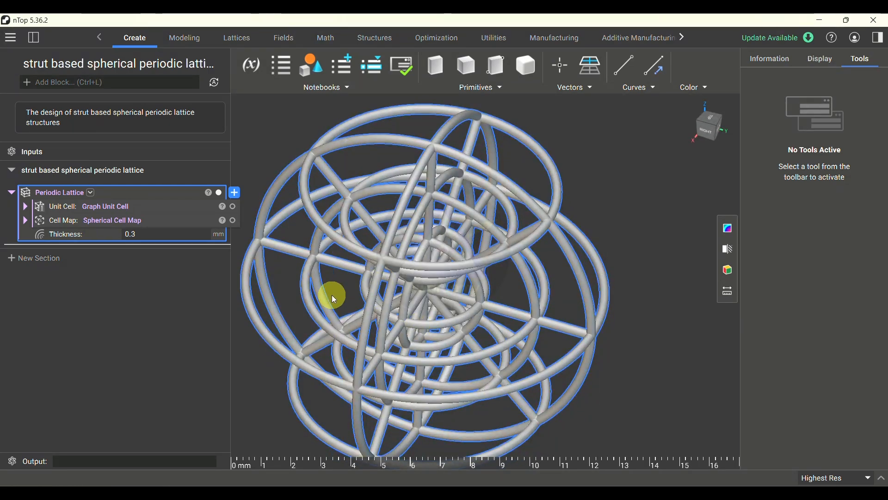
{"action": "right_click_drag", "start_coordinate": [426, 306], "coordinate": [414, 272]}
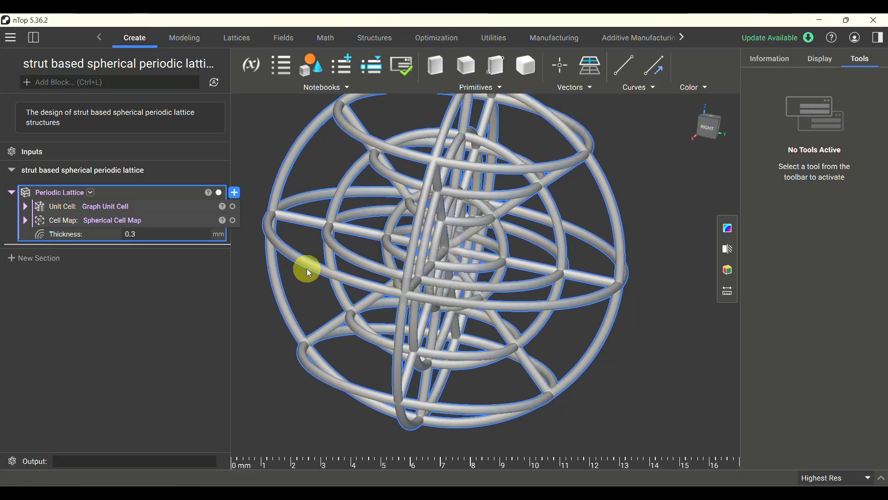
{"action": "left_click", "coordinate": [25, 221]}
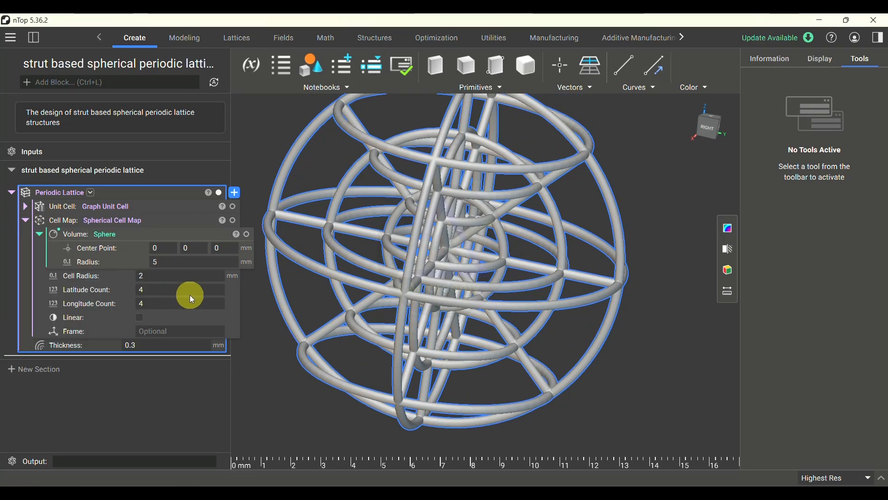
Set the Spherical Cell Map's latitude count to 3 and inspect the regenerated lattice from several angles
{"action": "right_click_drag", "start_coordinate": [440, 270], "coordinate": [448, 238]}
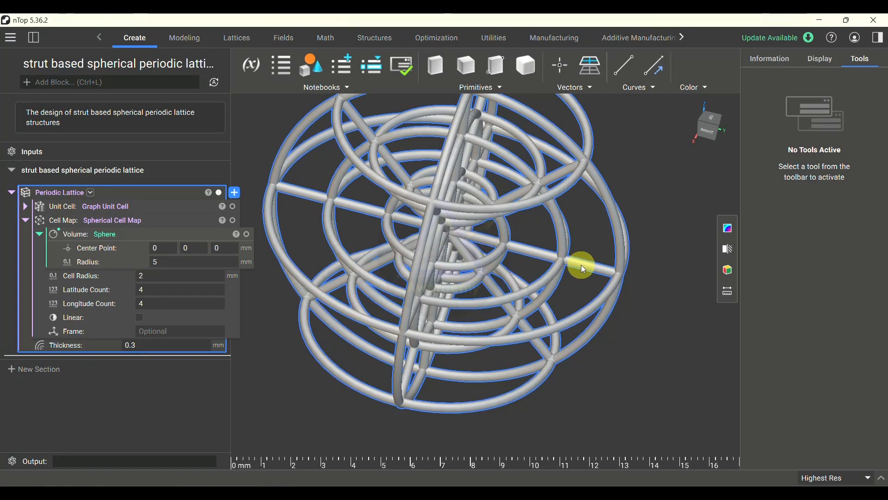
{"action": "right_click_drag", "start_coordinate": [587, 259], "coordinate": [400, 187]}
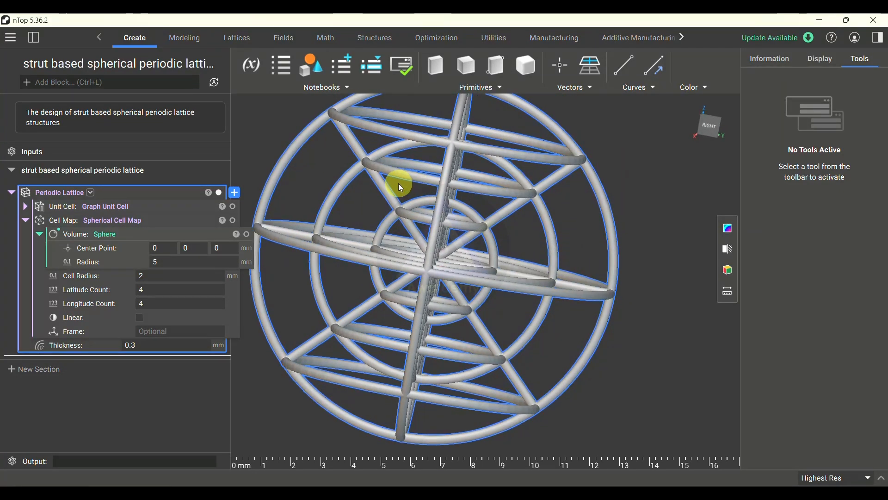
{"action": "left_click", "coordinate": [175, 290]}
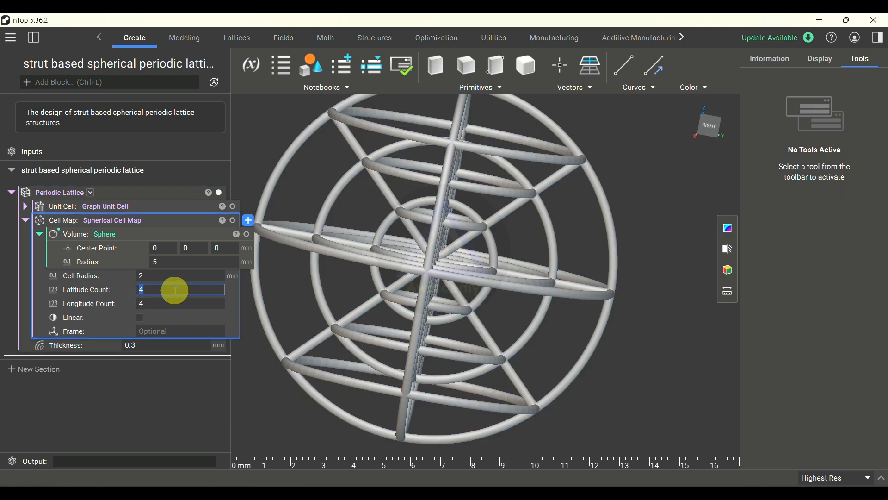
{"action": "type", "text": "3"}
{"action": "key", "text": "Return"}
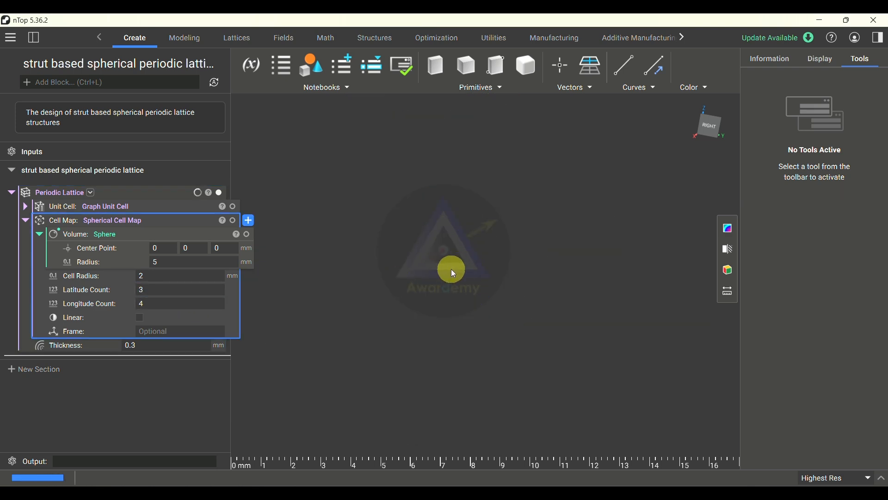
{"action": "right_click_drag", "start_coordinate": [469, 265], "coordinate": [326, 309]}
{"action": "scroll", "coordinate": [457, 279], "scroll_direction": "down", "scroll_amount": 3}
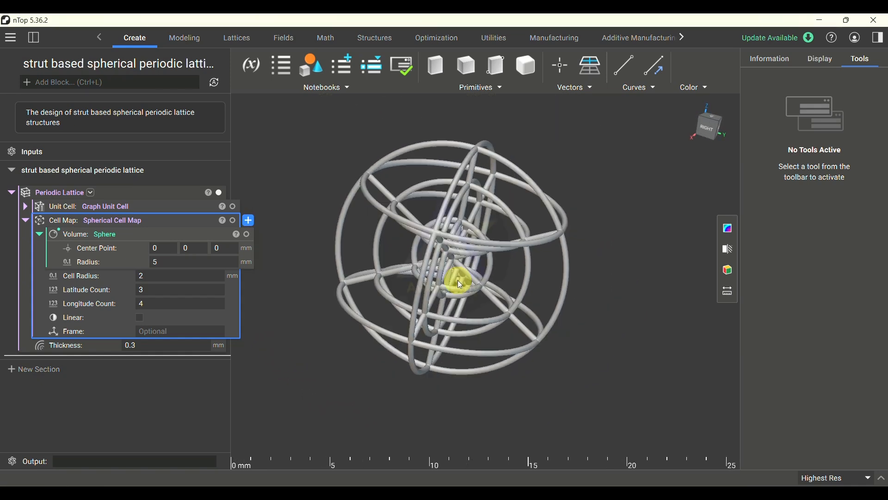
{"action": "right_click_drag", "start_coordinate": [457, 280], "coordinate": [349, 270]}
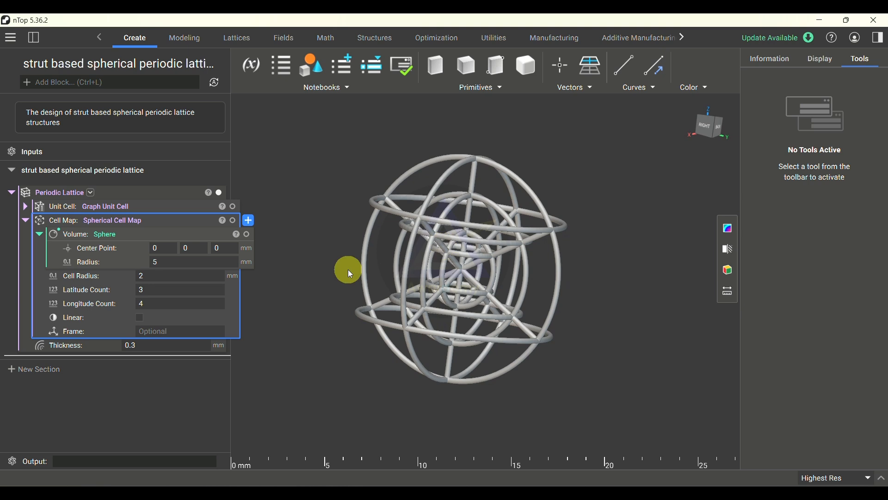
Set the Spherical Cell Map's latitude count to 4
{"action": "left_click", "coordinate": [172, 291]}
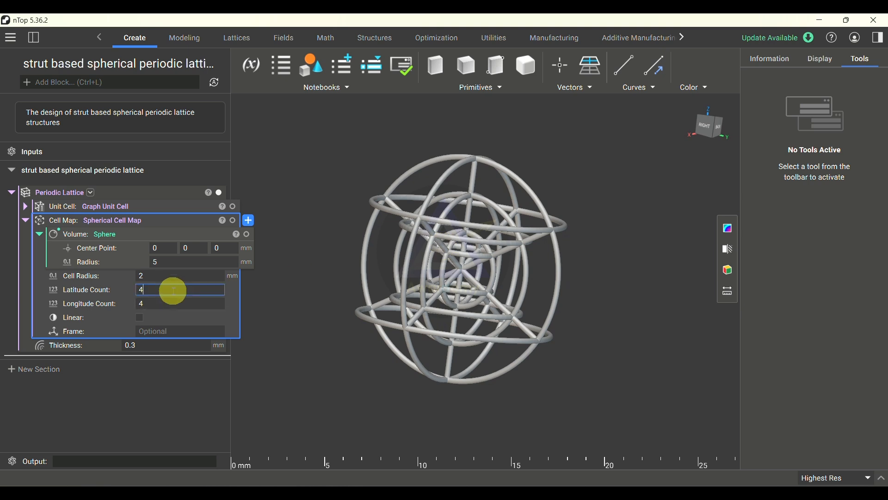
{"action": "type", "text": "4"}
{"action": "key", "text": "Return"}
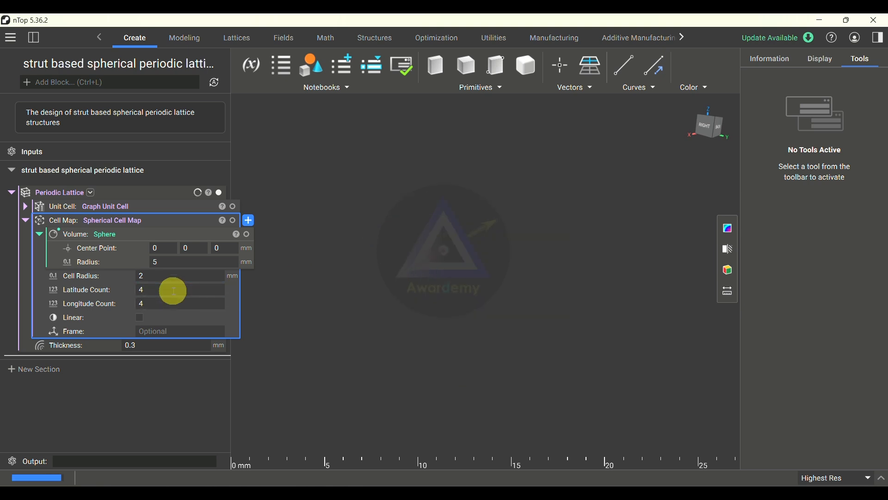
Set both the latitude count and the longitude count of the Spherical Cell Map to 8
{"action": "left_click", "coordinate": [173, 290]}
{"action": "type", "text": "8"}
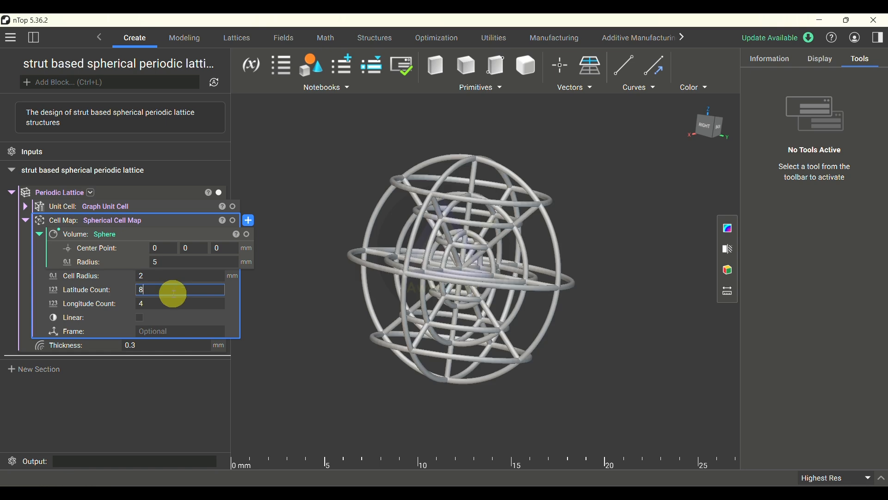
{"action": "left_click", "coordinate": [171, 305]}
{"action": "type", "text": "8"}
{"action": "key", "text": "Return"}
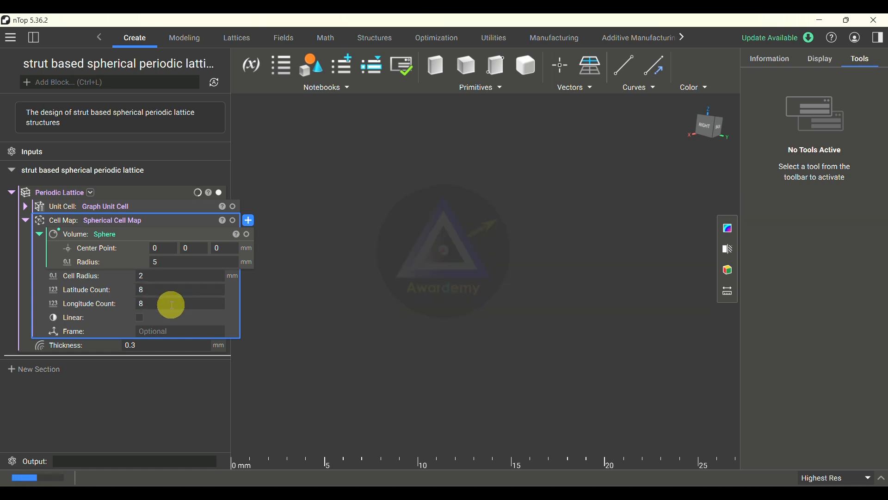
Set the Spherical Cell Map's cell radius to 1 mm and inspect the denser lattice
{"action": "left_click", "coordinate": [171, 276]}
{"action": "type", "text": "1"}
{"action": "key", "text": "Return"}
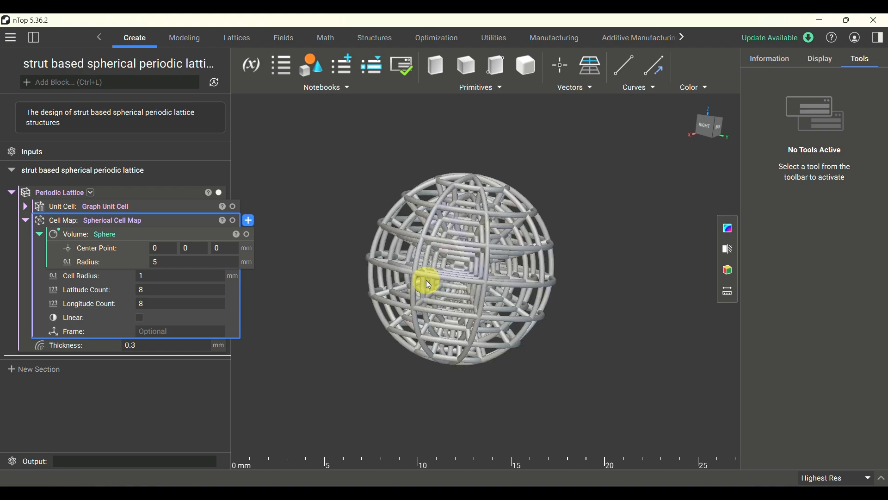
{"action": "right_click_drag", "start_coordinate": [426, 280], "coordinate": [532, 282]}
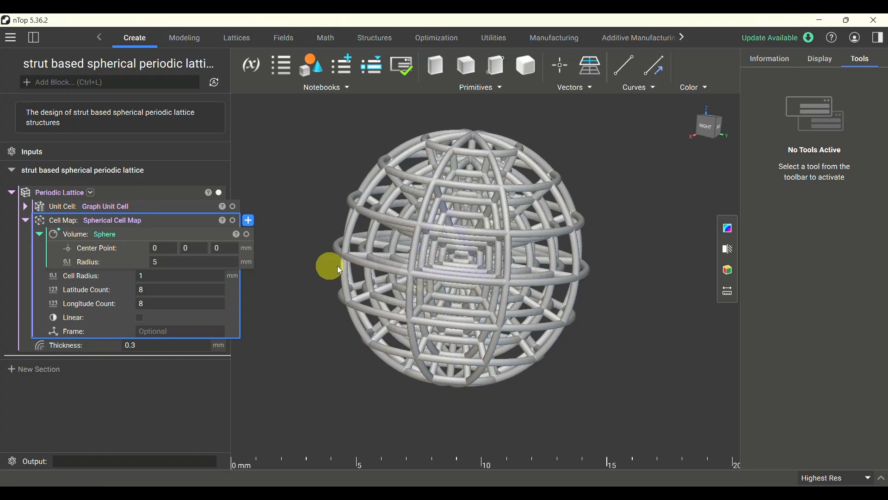
Collapse the Sphere and Spherical Cell Map settings and expand the Graph Unit Cell's settings
{"action": "left_click", "coordinate": [39, 234]}
{"action": "left_click", "coordinate": [26, 220]}
{"action": "left_click", "coordinate": [26, 207]}
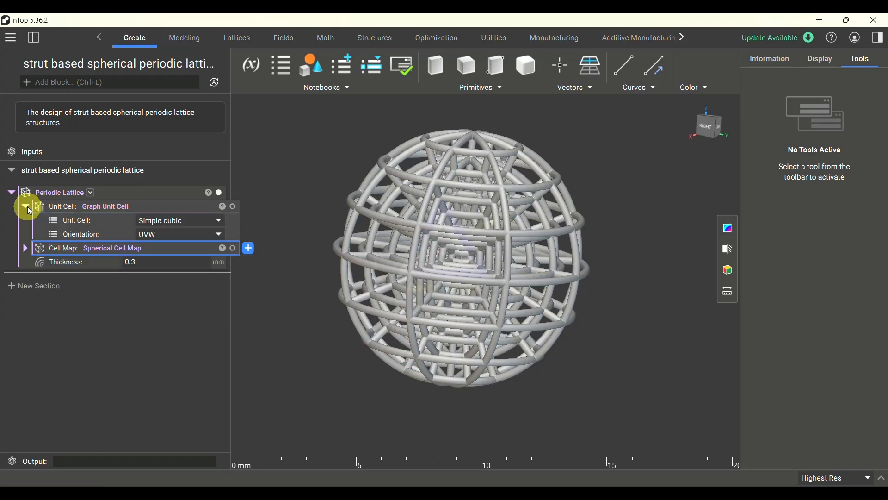
Change the Graph Unit Cell's type to Body centered cubic and inspect the resulting spherical lattice
{"action": "left_click", "coordinate": [170, 219]}
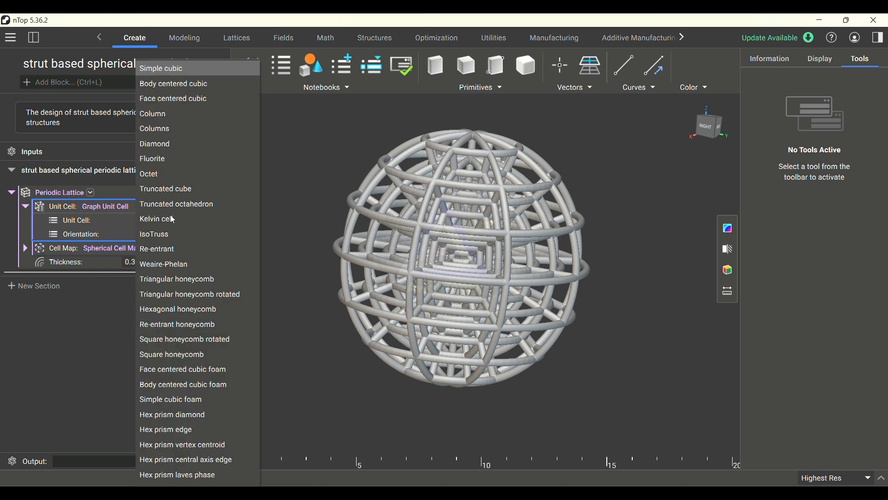
{"action": "left_click", "coordinate": [182, 91]}
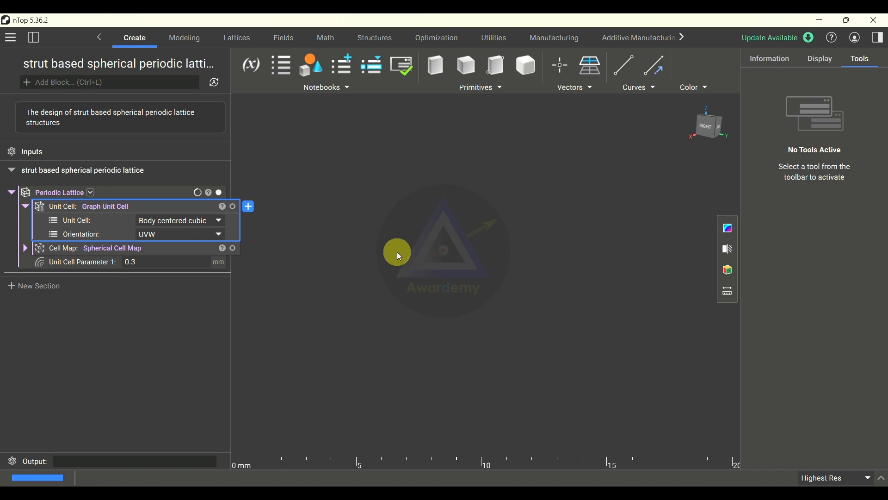
{"action": "right_click_drag", "start_coordinate": [399, 253], "coordinate": [353, 319]}
{"action": "left_click", "coordinate": [565, 262]}
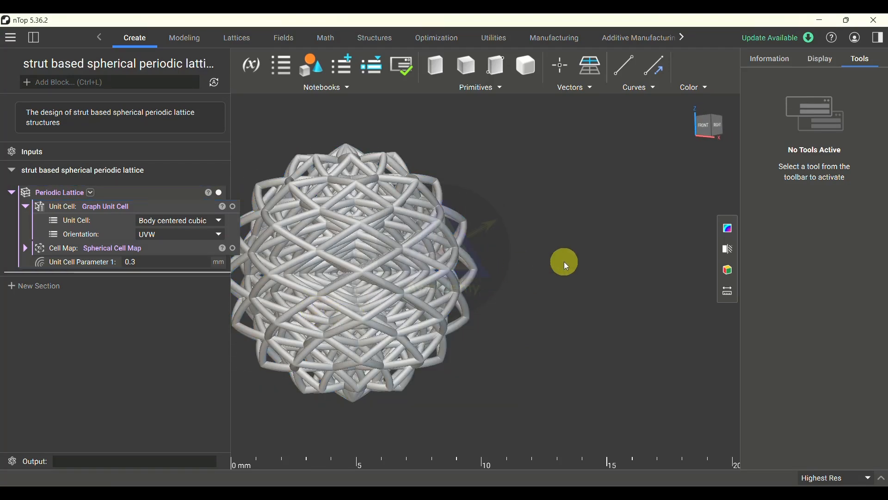
{"action": "scroll", "coordinate": [559, 262], "scroll_direction": "down", "scroll_amount": 5}
{"action": "scroll", "coordinate": [432, 268], "scroll_direction": "up", "scroll_amount": 6}
{"action": "right_click_drag", "start_coordinate": [445, 279], "coordinate": [481, 290]}
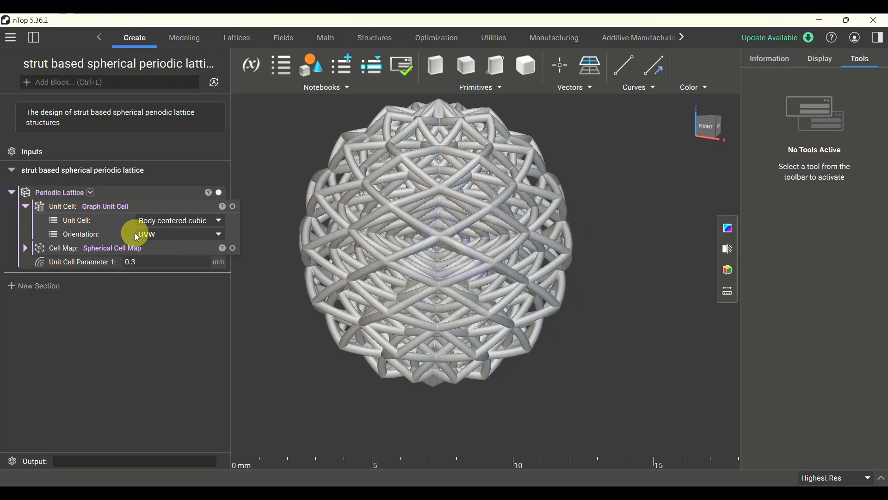
{"action": "scroll", "coordinate": [446, 303], "scroll_direction": "down", "scroll_amount": 2}
{"action": "scroll", "coordinate": [419, 273], "scroll_direction": "up", "scroll_amount": 2}
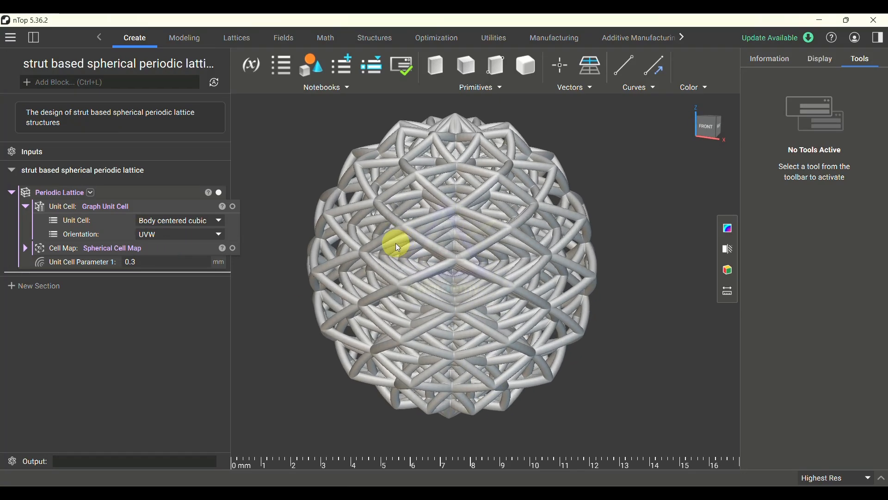
{"action": "mouse_move", "coordinate": [409, 279]}
{"action": "right_mouse_down"}
{"action": "mouse_move", "coordinate": [440, 264]}
{"action": "mouse_move", "coordinate": [395, 271]}
{"action": "right_mouse_up"}
Change the Graph Unit Cell's type to Face centered cubic and inspect the lattice
{"action": "left_click", "coordinate": [201, 221]}
{"action": "left_click", "coordinate": [194, 99]}
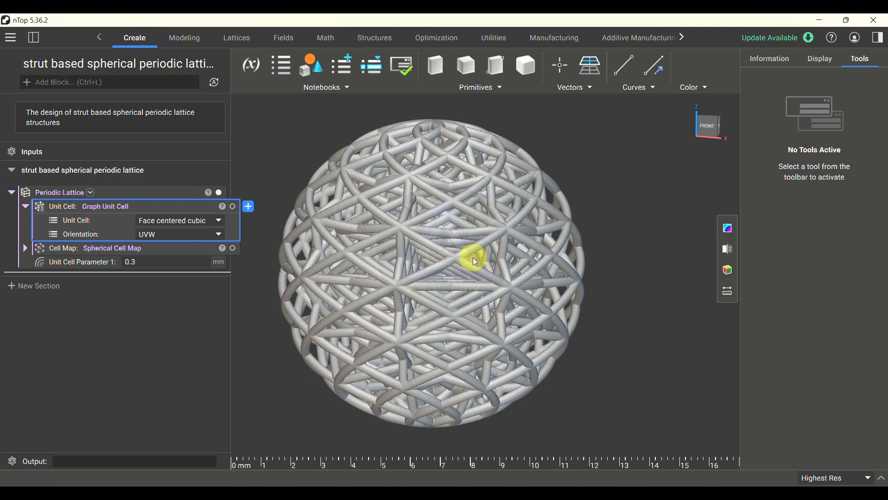
{"action": "right_click_drag", "start_coordinate": [473, 257], "coordinate": [526, 373]}
Apply a horizontal section cut through the lattice's center and examine its interior struts from the top view
{"action": "left_click", "coordinate": [729, 249]}
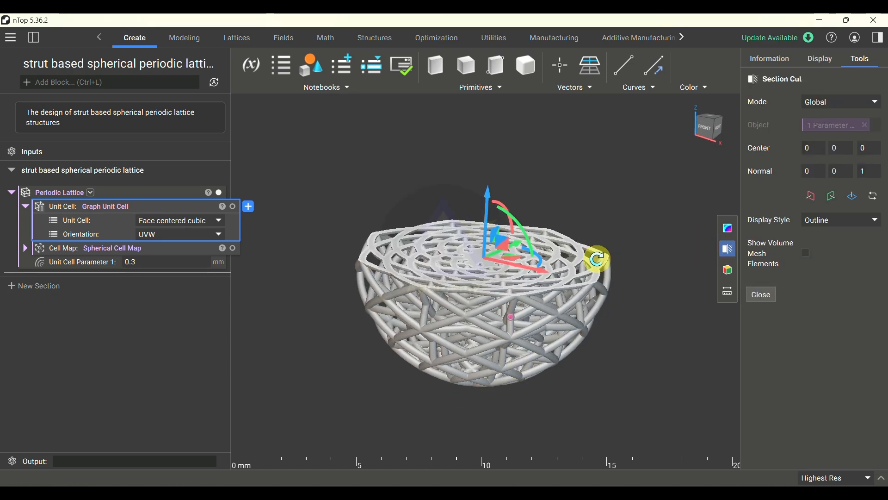
{"action": "right_click_drag", "start_coordinate": [728, 251], "coordinate": [601, 256]}
{"action": "scroll", "coordinate": [589, 188], "scroll_direction": "down", "scroll_amount": 3}
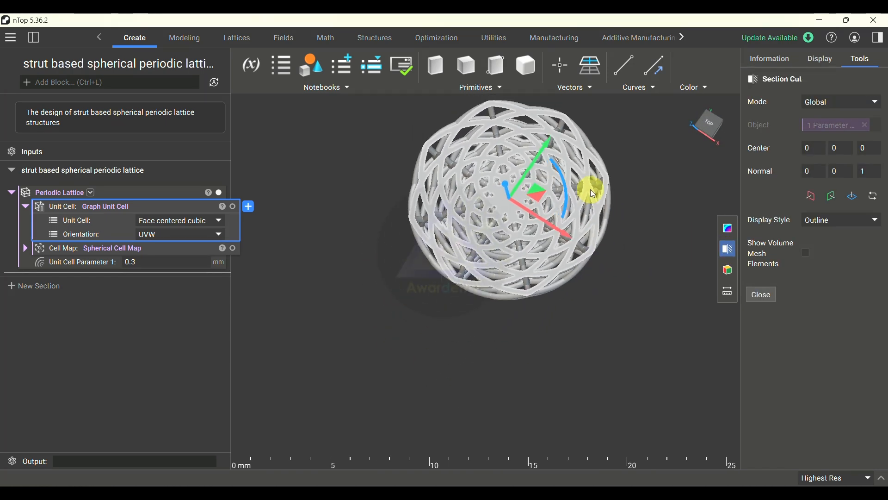
{"action": "left_click", "coordinate": [700, 125]}
{"action": "scroll", "coordinate": [489, 147], "scroll_direction": "down", "scroll_amount": 2}
{"action": "scroll", "coordinate": [489, 147], "scroll_direction": "up", "scroll_amount": 4}
{"action": "scroll", "coordinate": [473, 343], "scroll_direction": "down", "scroll_amount": 5}
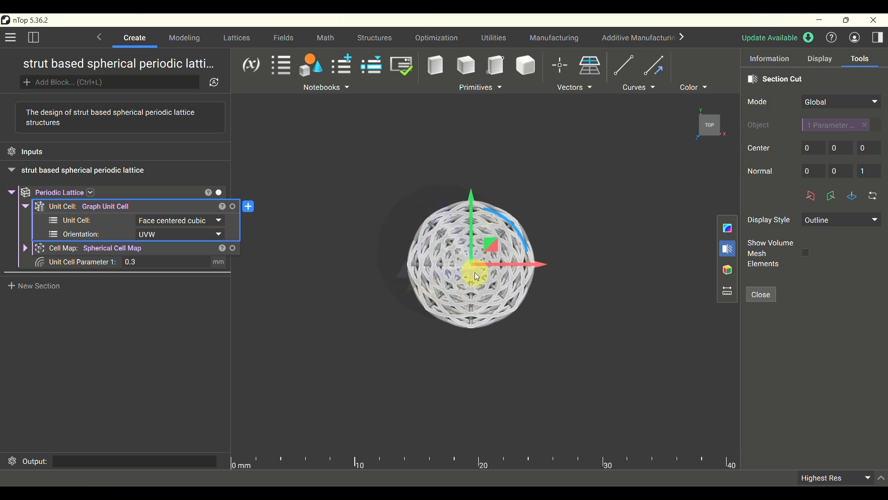
{"action": "scroll", "coordinate": [471, 263], "scroll_direction": "up", "scroll_amount": 6}
{"action": "scroll", "coordinate": [471, 265], "scroll_direction": "up", "scroll_amount": 2}
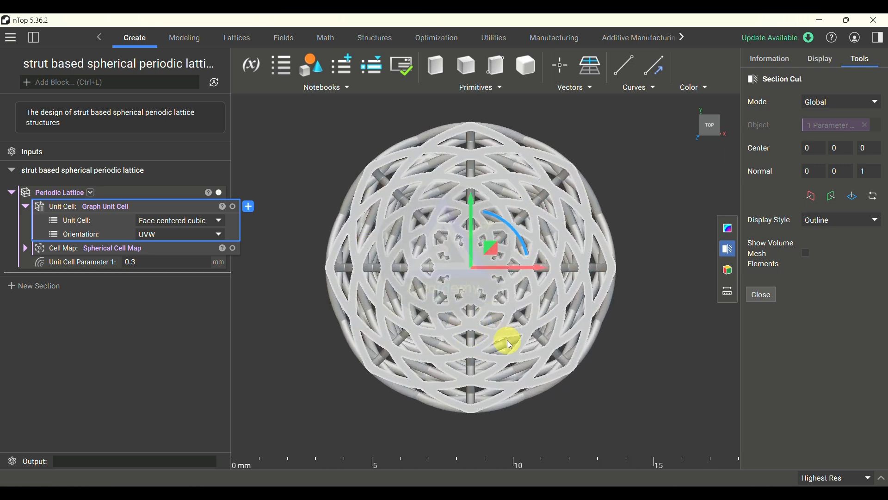
Move the section plane along Z to 5.661 to examine the lattice at different heights, and turn the section cut off
{"action": "right_click_drag", "start_coordinate": [559, 382], "coordinate": [553, 171]}
{"action": "left_click_drag", "start_coordinate": [478, 283], "coordinate": [485, 323]}
{"action": "right_click_drag", "start_coordinate": [491, 311], "coordinate": [523, 357]}
{"action": "right_click_drag", "start_coordinate": [493, 271], "coordinate": [437, 219]}
{"action": "left_click_drag", "start_coordinate": [520, 282], "coordinate": [462, 133]}
{"action": "right_click_drag", "start_coordinate": [440, 224], "coordinate": [611, 213]}
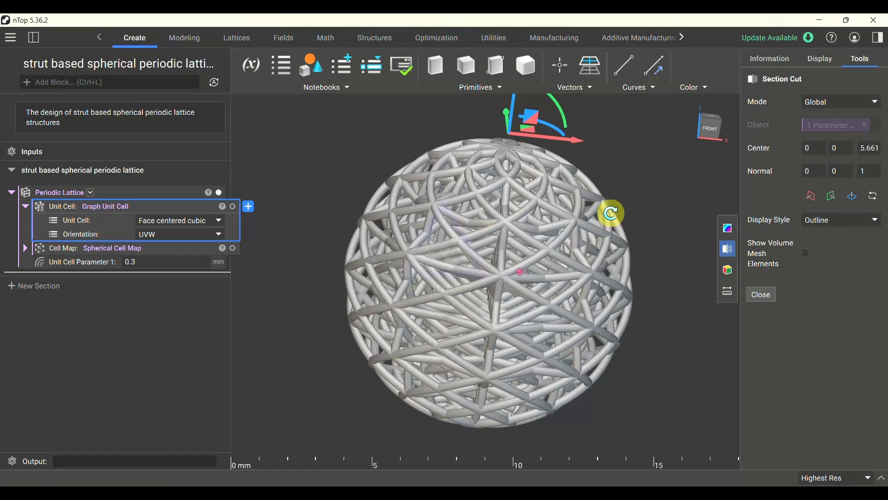
{"action": "left_click", "coordinate": [727, 249]}
{"action": "right_click_drag", "start_coordinate": [640, 287], "coordinate": [666, 292]}
{"action": "scroll", "coordinate": [675, 293], "scroll_direction": "up", "scroll_amount": 3}
{"action": "right_click_drag", "start_coordinate": [621, 359], "coordinate": [609, 364]}
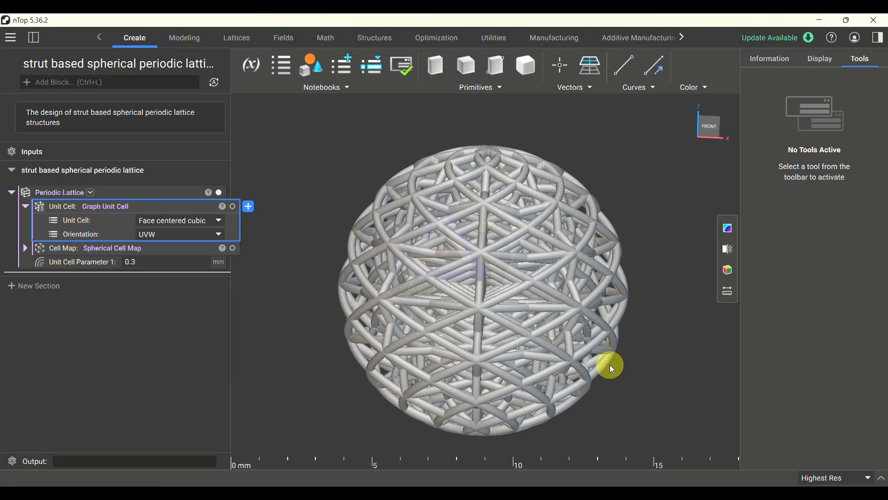
Collapse the Periodic Lattice block and look up the Periodic Lattice command among the available Lattice blocks
{"action": "left_click", "coordinate": [11, 192]}
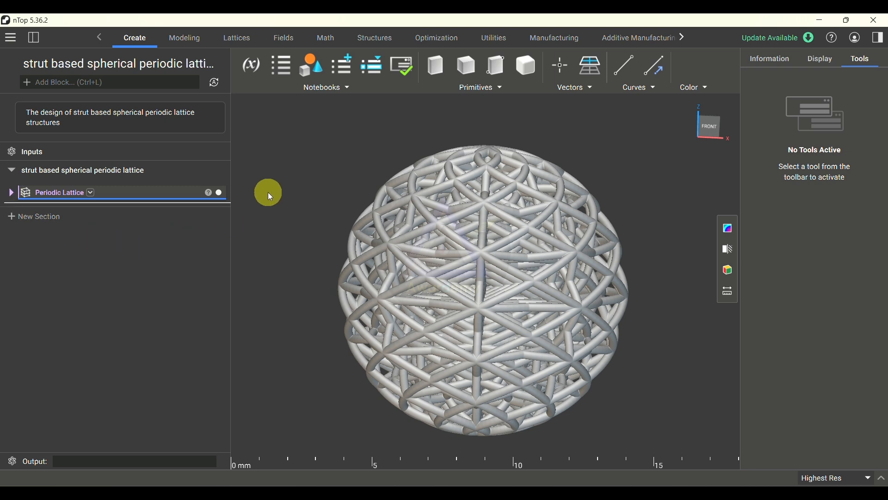
{"action": "left_click", "coordinate": [12, 192]}
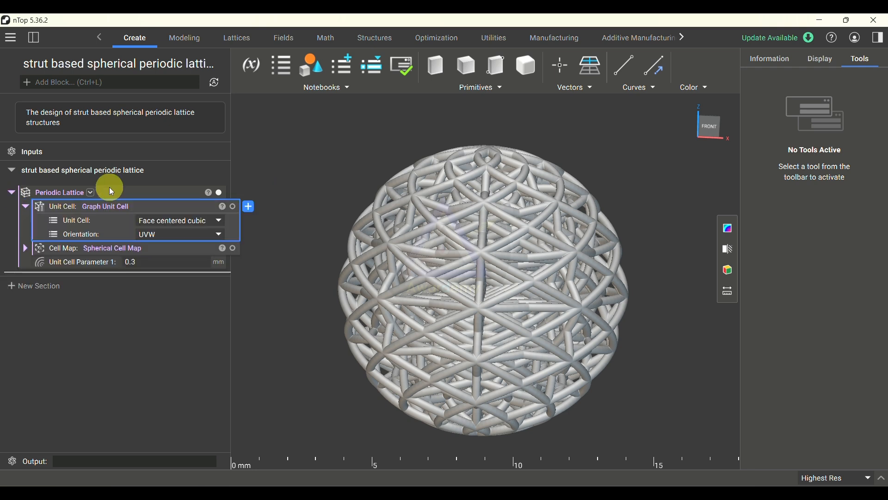
{"action": "left_click", "coordinate": [11, 192]}
{"action": "left_click", "coordinate": [237, 38]}
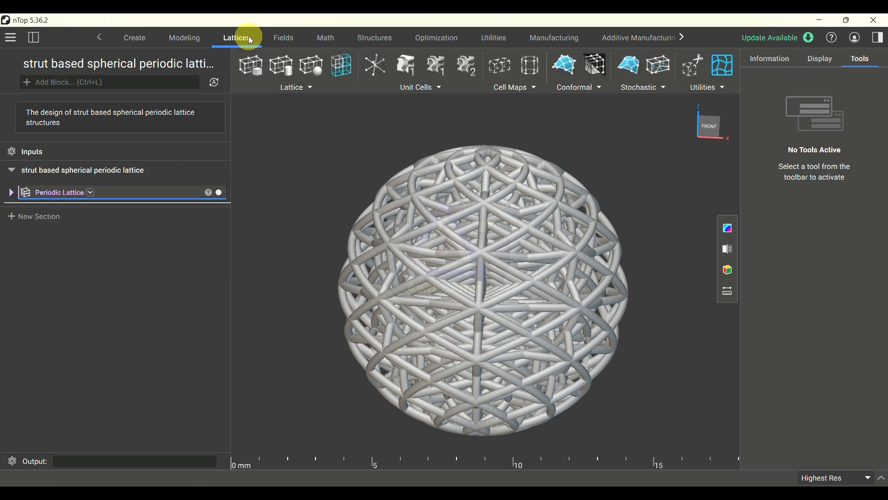
{"action": "left_click", "coordinate": [277, 87]}
{"action": "left_click", "coordinate": [282, 148]}
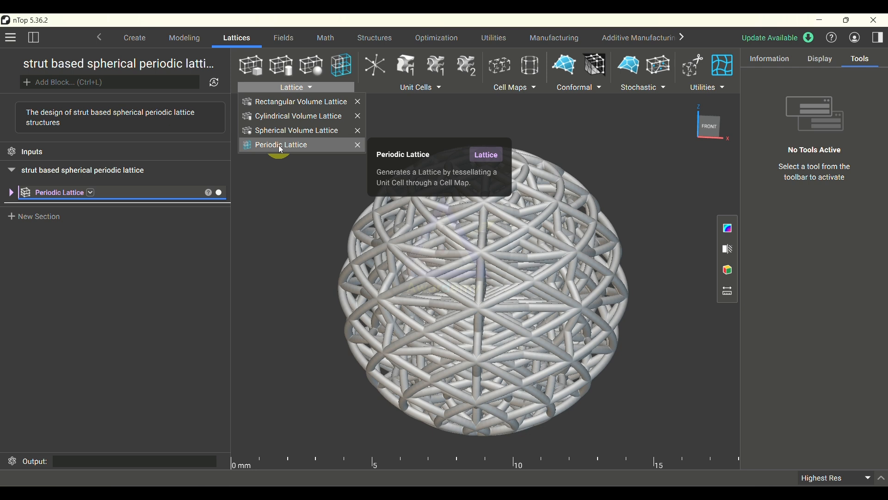
Expand the Periodic Lattice block and review its unit cell, cell map and thickness inputs
{"action": "left_click", "coordinate": [12, 192]}
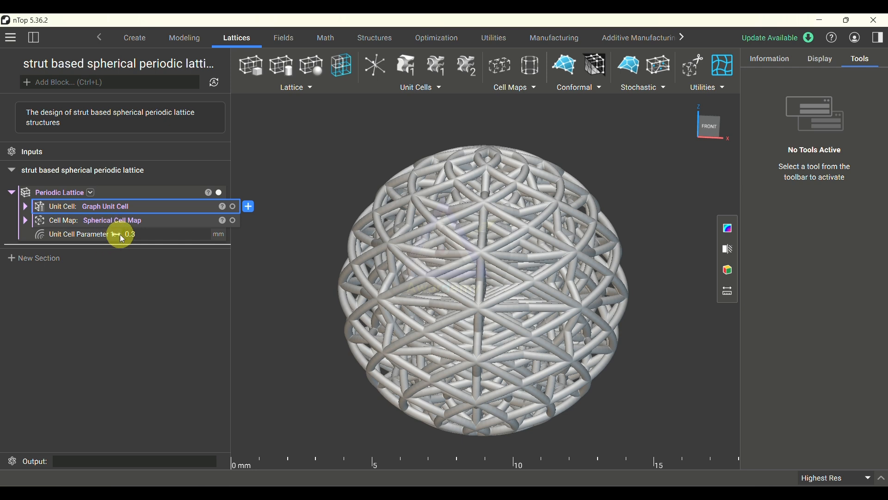
{"action": "left_click", "coordinate": [141, 235]}
{"action": "left_click", "coordinate": [334, 138]}
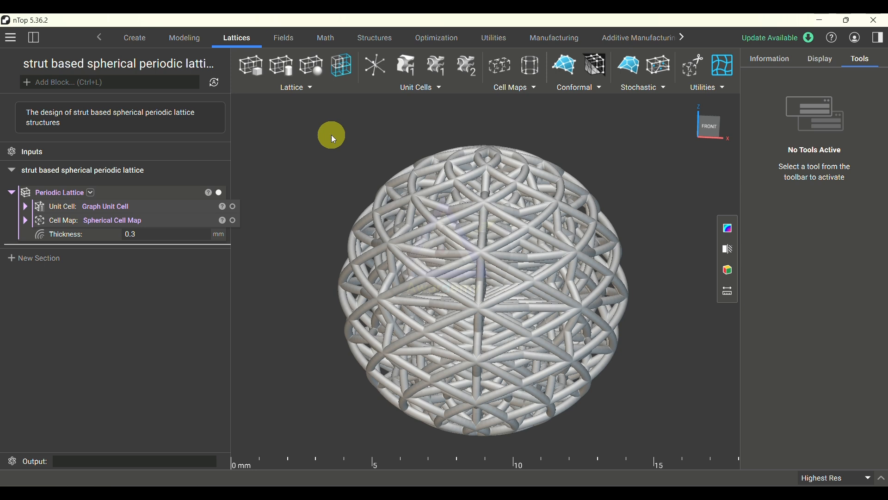